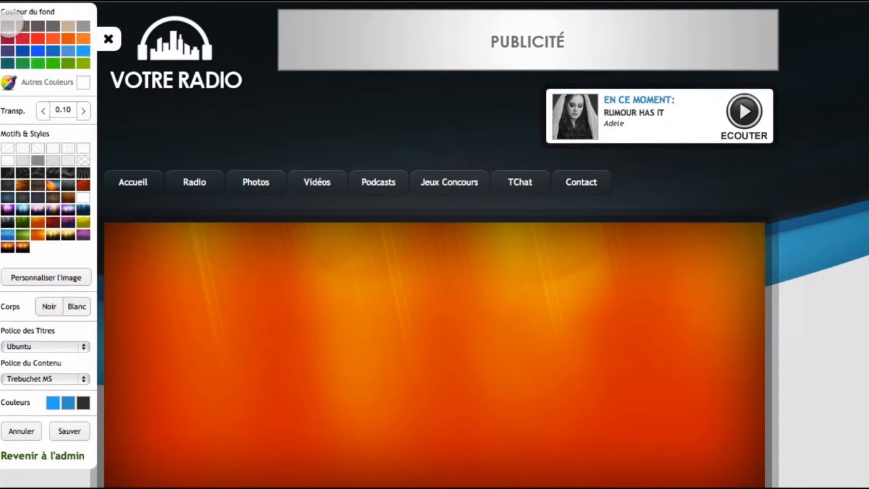
- Try dark grey-brown and then bright blue as the site's background colour, and preview the page with the design panel hidden
left_click(9, 26)
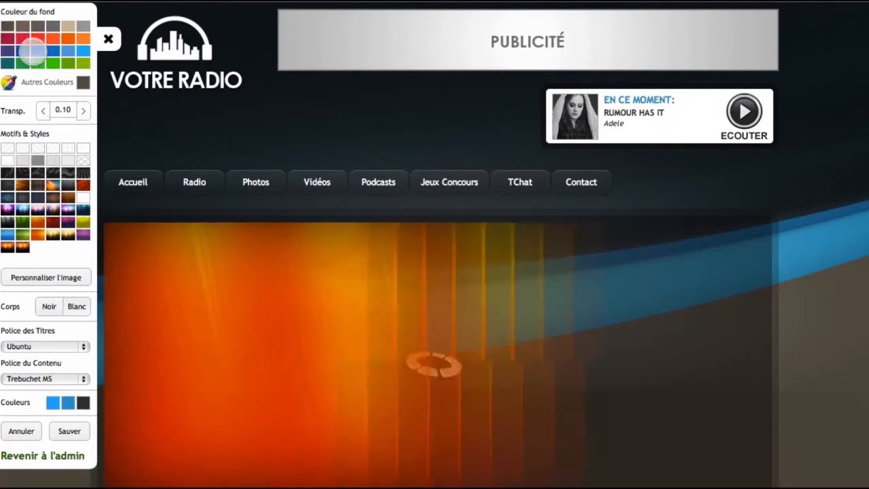
left_click(37, 50)
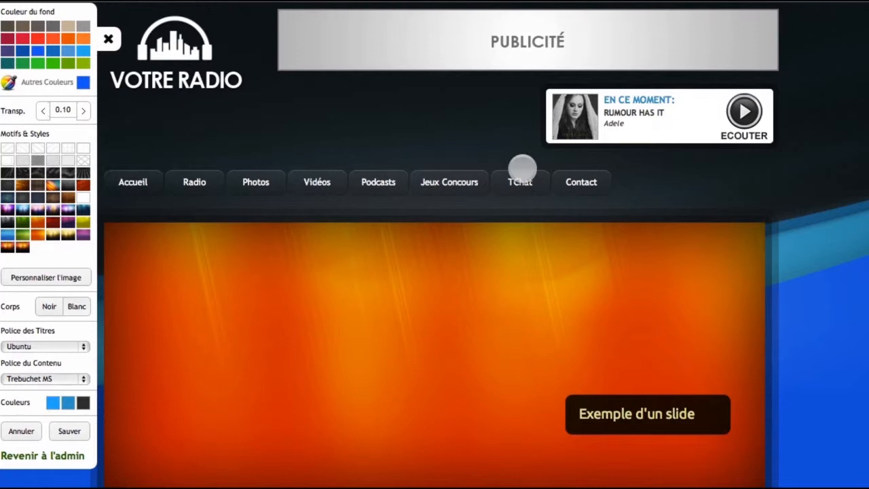
scroll(732, 269, "down", 5)
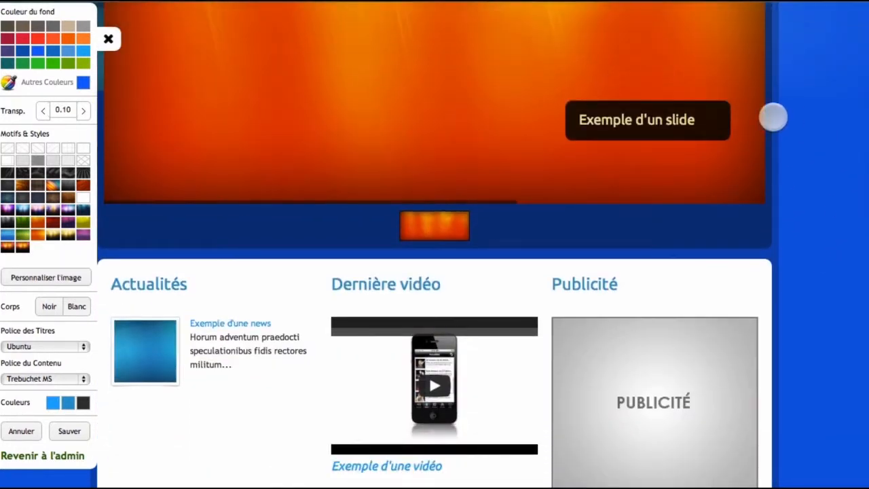
scroll(820, 186, "up", 4)
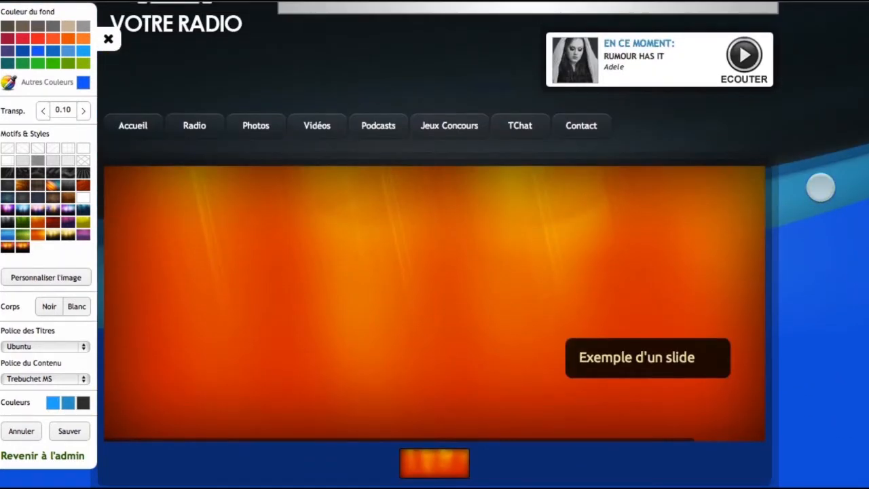
left_click(108, 39)
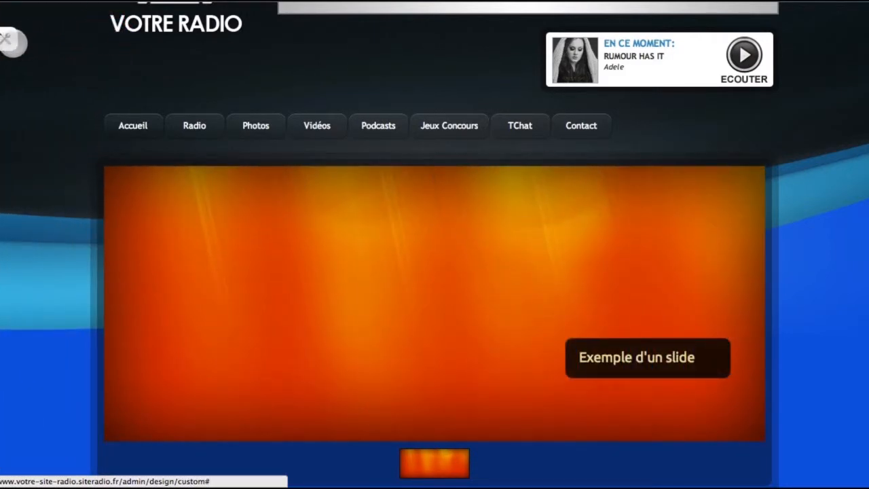
left_click(10, 42)
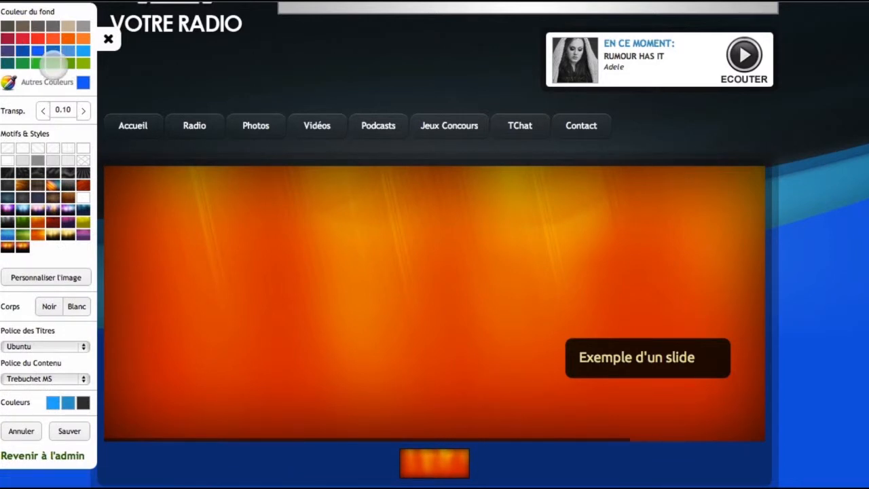
- Try green as the background colour, then replace it with the custom salmon colour eb7070
left_click(53, 63)
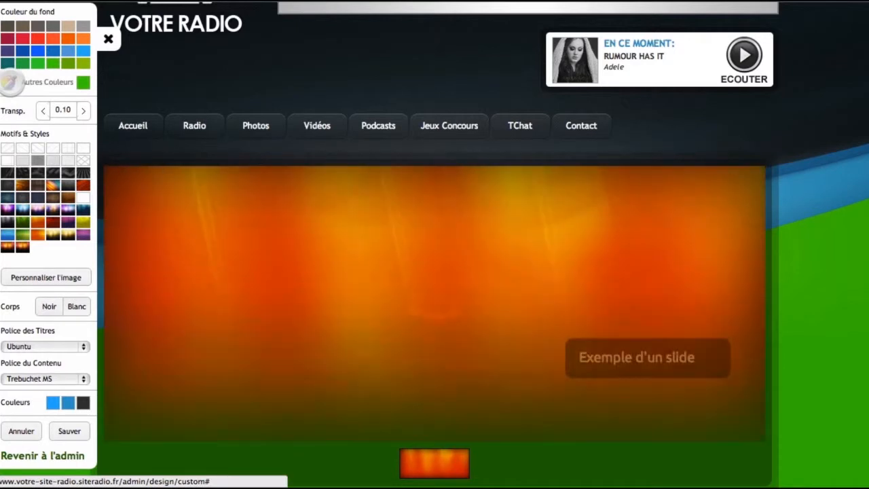
left_click(9, 82)
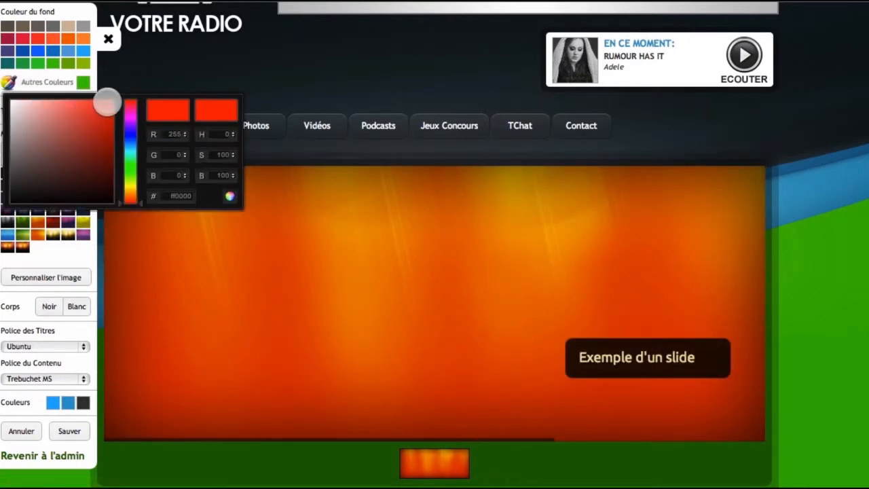
left_click_drag(107, 102, 64, 109)
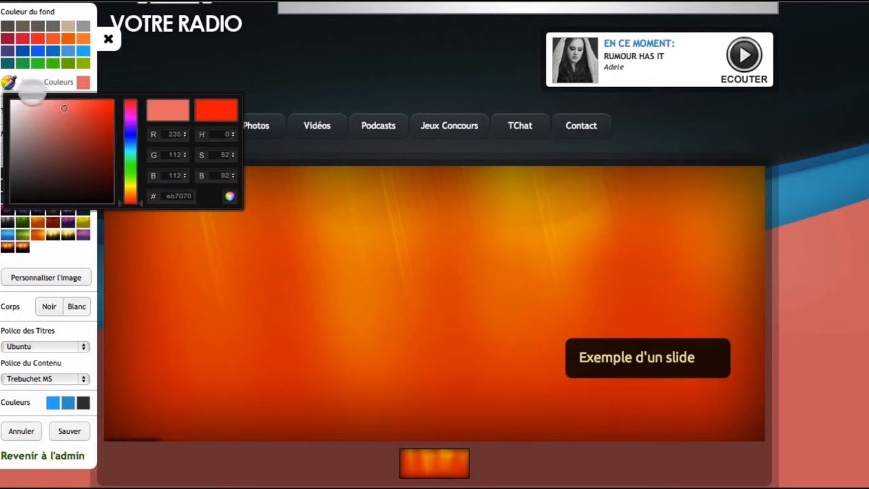
left_click(197, 75)
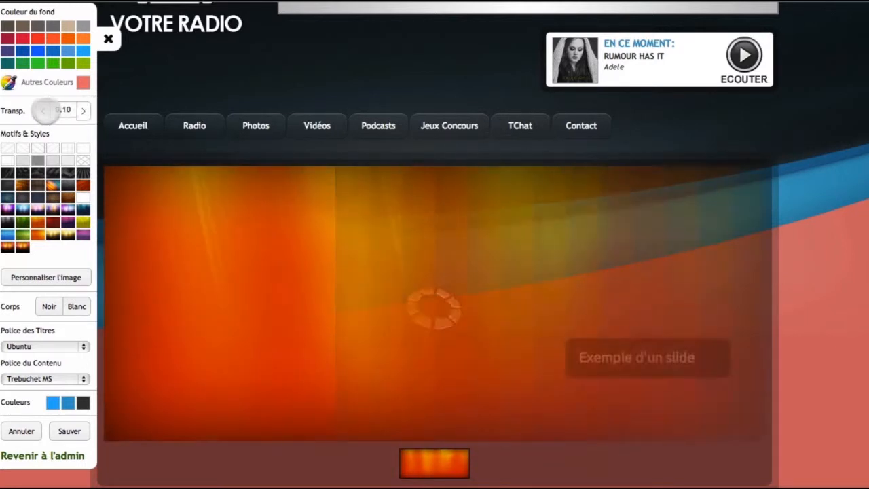
- Set the background transparency to 0.60
left_click(42, 110)
left_click(81, 111)
left_click(82, 111)
left_click(81, 111)
left_click(81, 112)
left_click(82, 112)
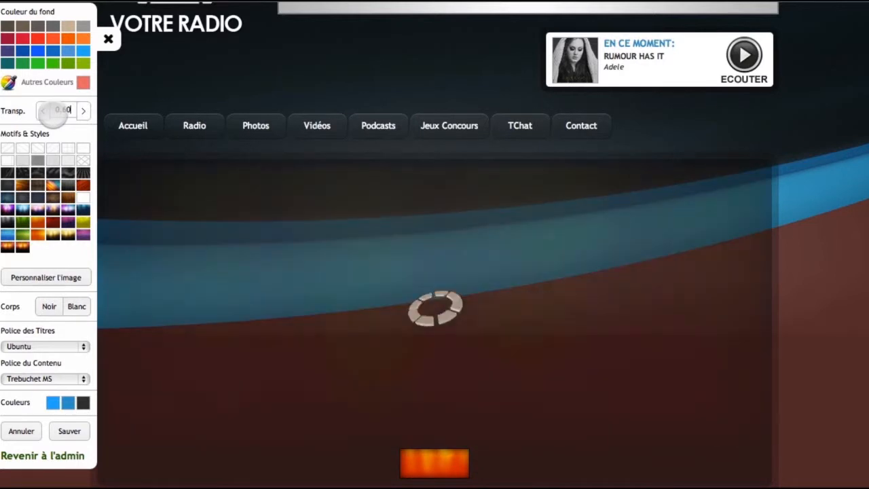
- Try diagonal-stripe patterns and several translucent textures, ending with light circles, over the background colour
scroll(46, 112, "down", 1)
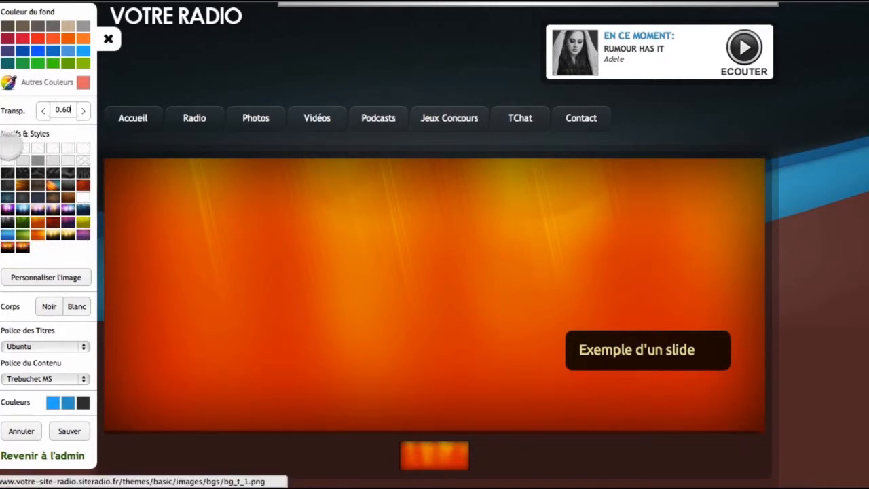
left_click(7, 148)
scroll(170, 176, "up", 2)
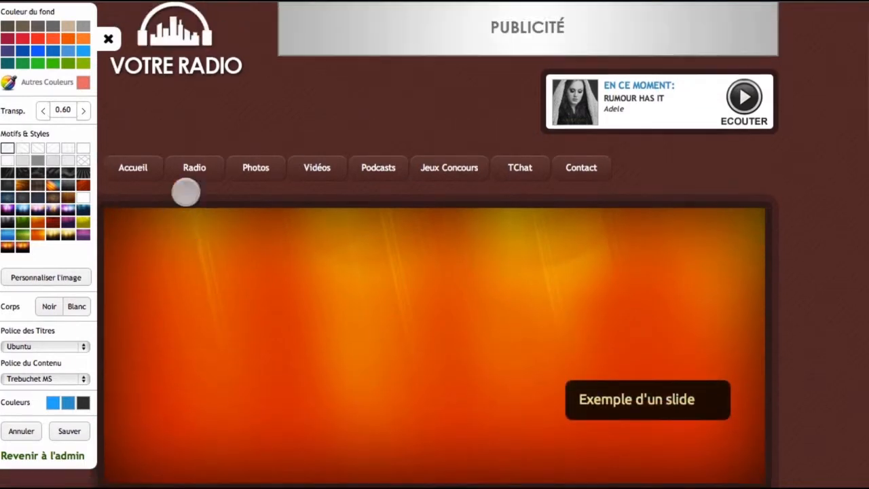
mouse_move(188, 193)
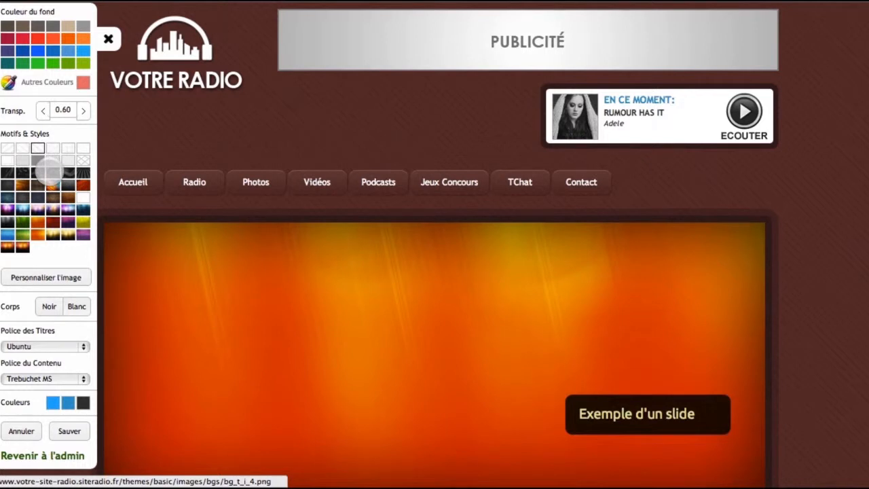
left_click(48, 172)
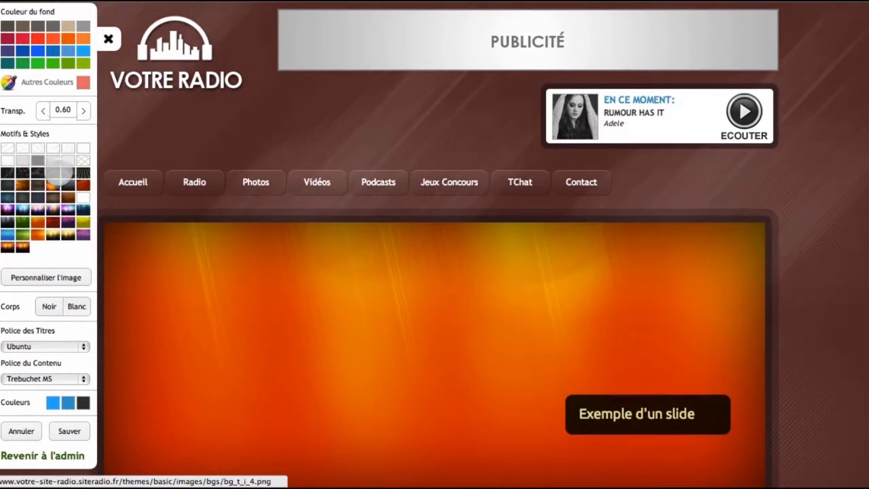
left_click(65, 172)
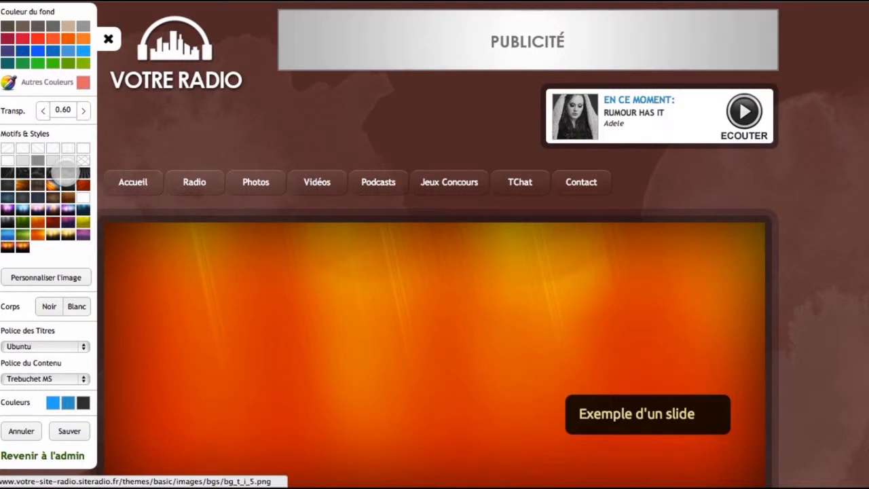
left_click(23, 172)
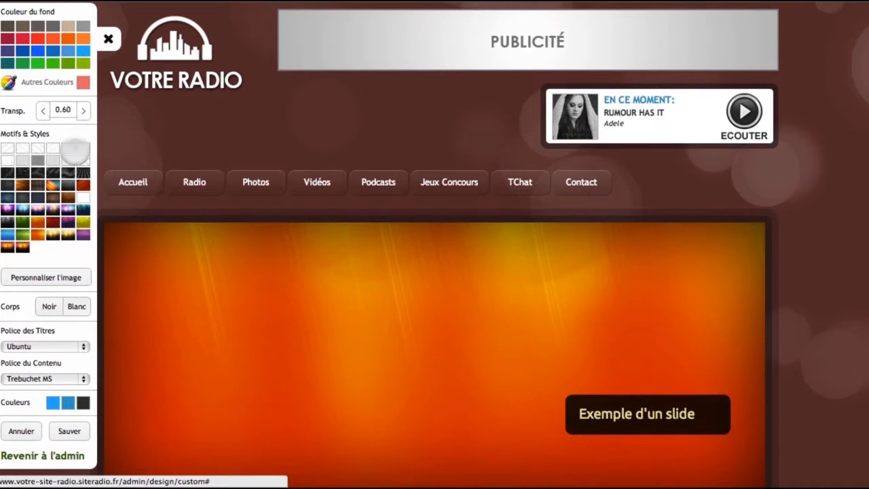
- Try the purple light-curtain, orange and pink sparkle images as the site background
left_click(10, 208)
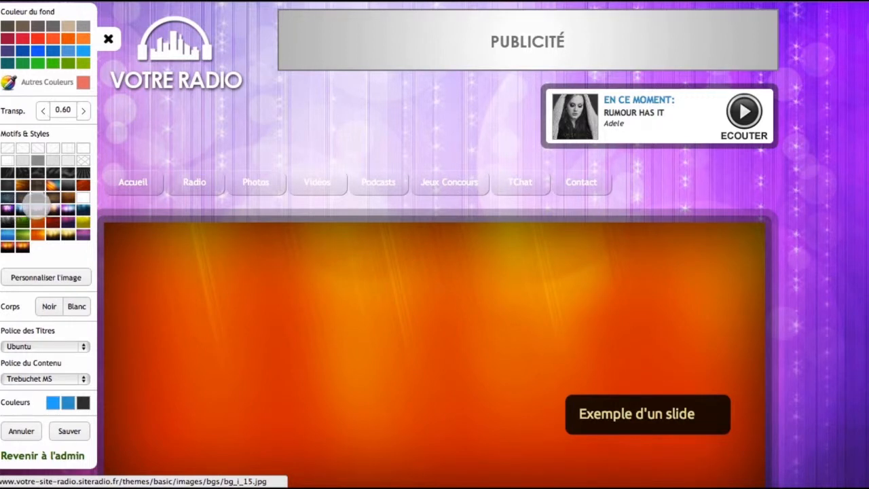
left_click(37, 220)
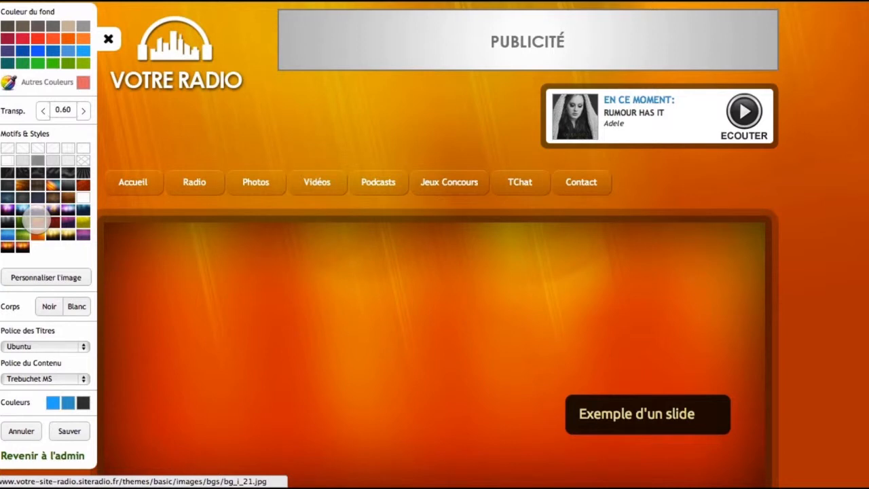
left_click(83, 234)
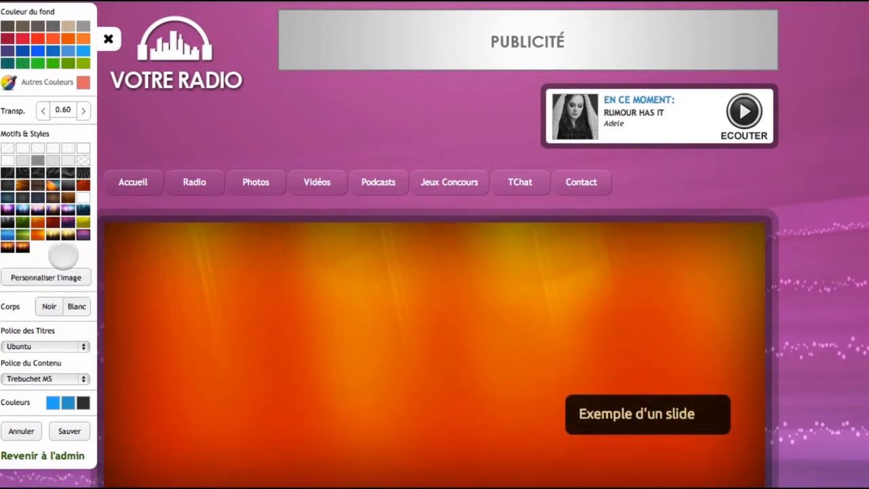
- Open the custom background image settings and choose the a2b02b50… JPEG from the video folder as the background photo
left_click(46, 277)
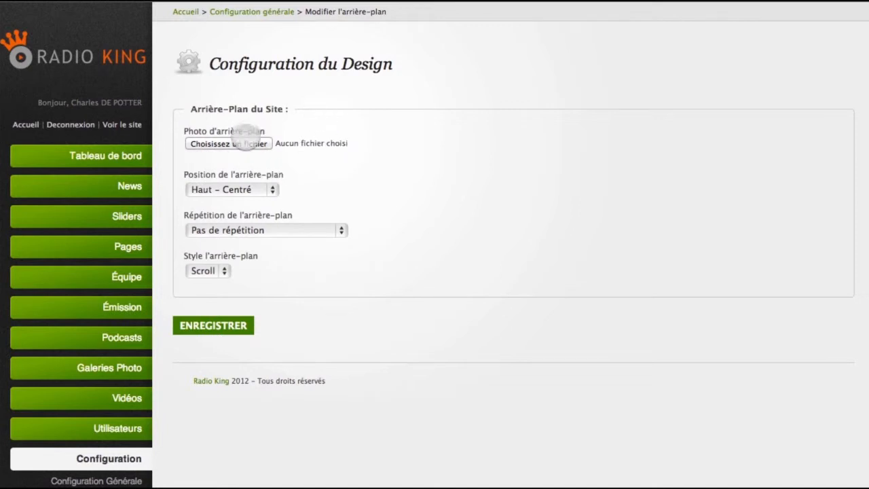
left_click(237, 144)
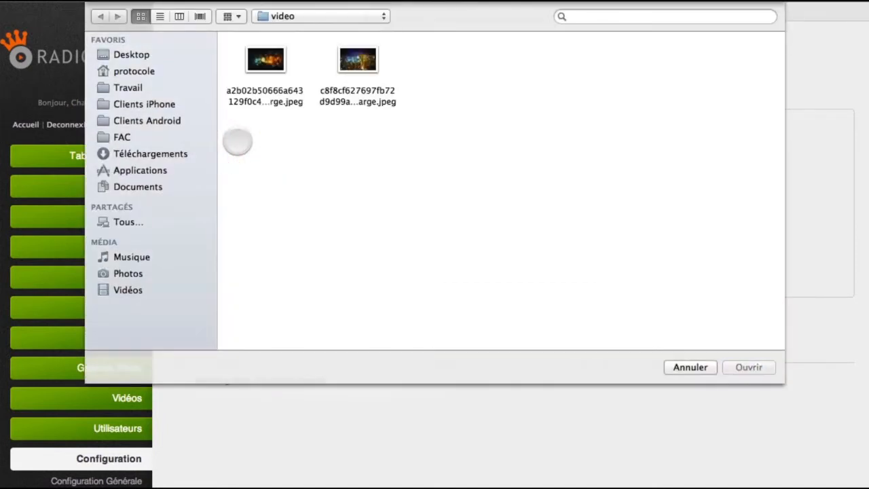
left_click(267, 61)
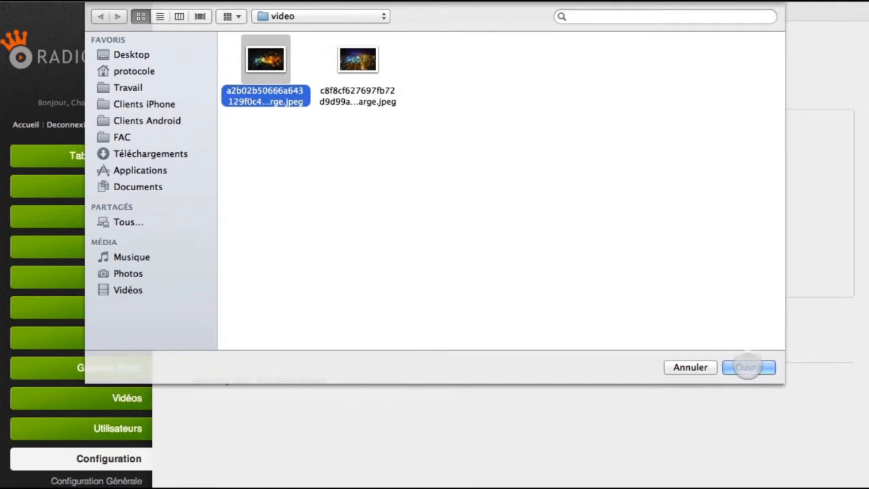
left_click(748, 367)
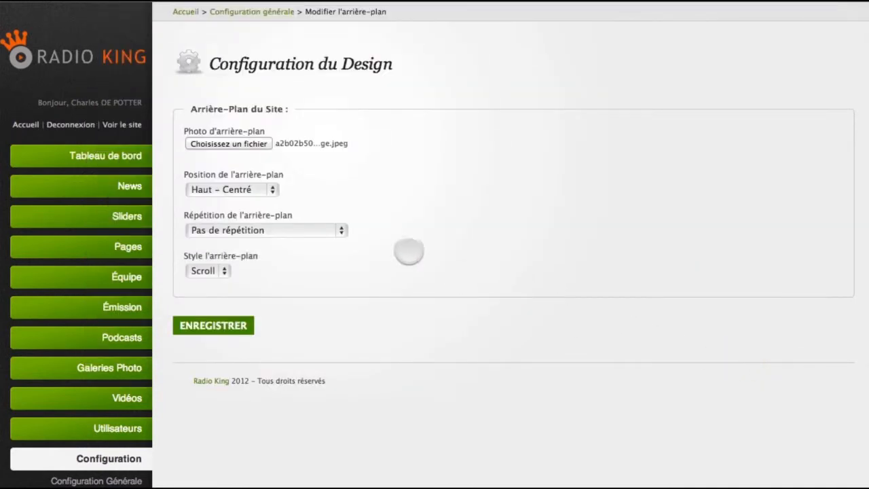
- Keep the background at Haut - Centré with Pas de répétition, set its style to Fixe, and save the settings
left_click(278, 189)
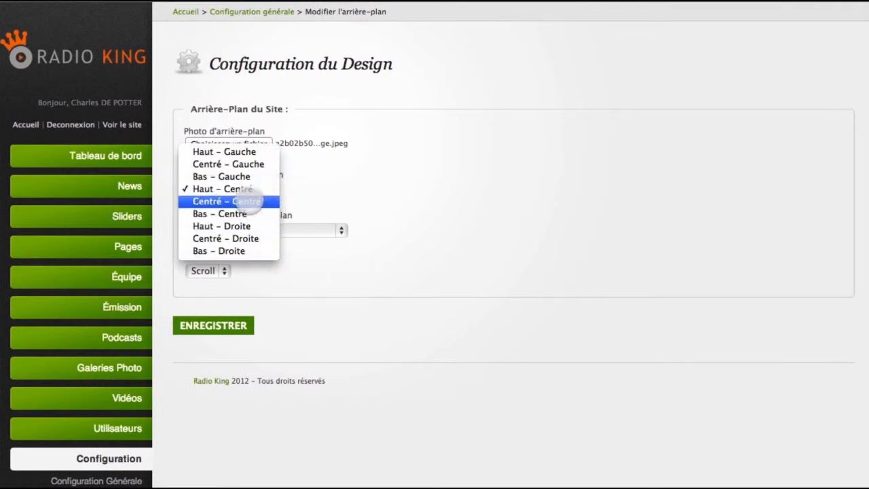
left_click(244, 190)
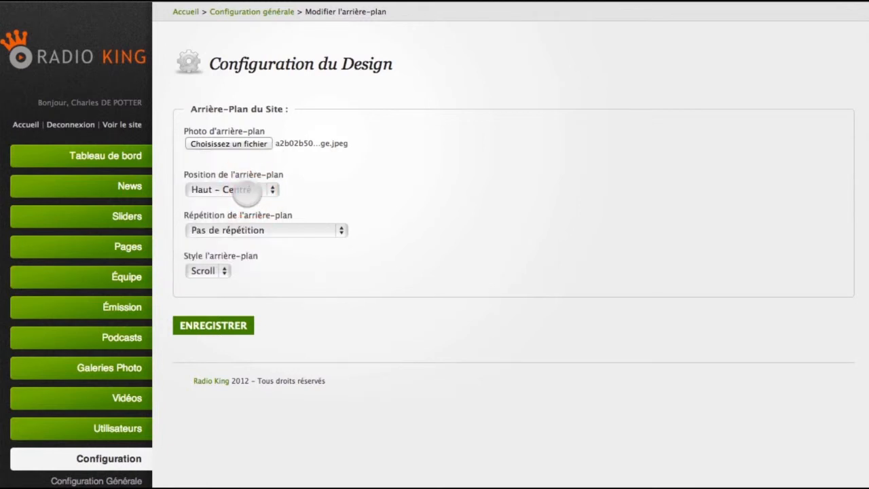
left_click(276, 231)
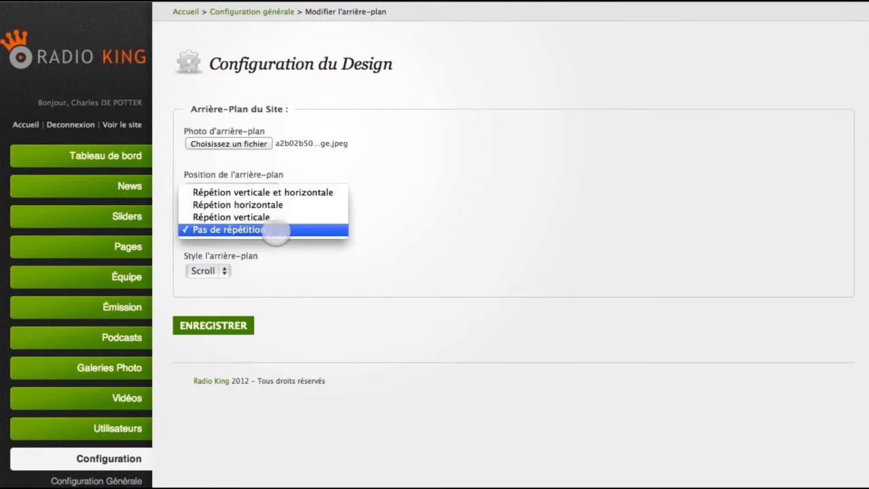
left_click(276, 231)
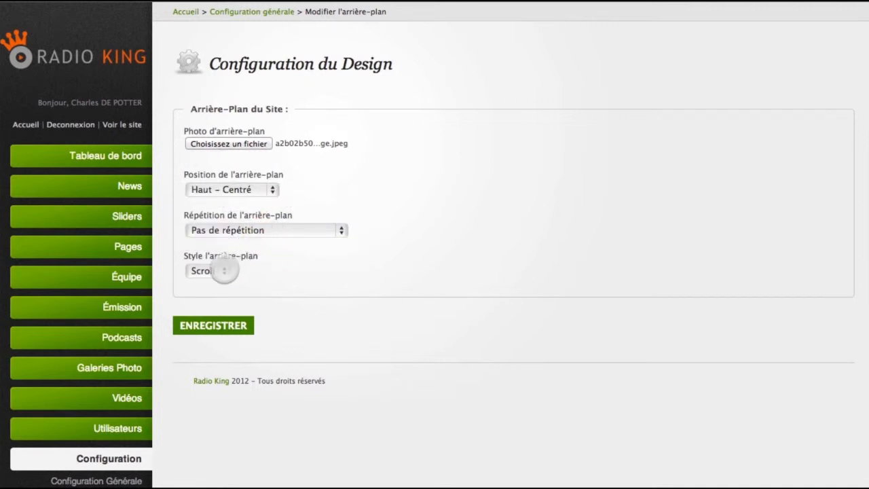
left_click(223, 270)
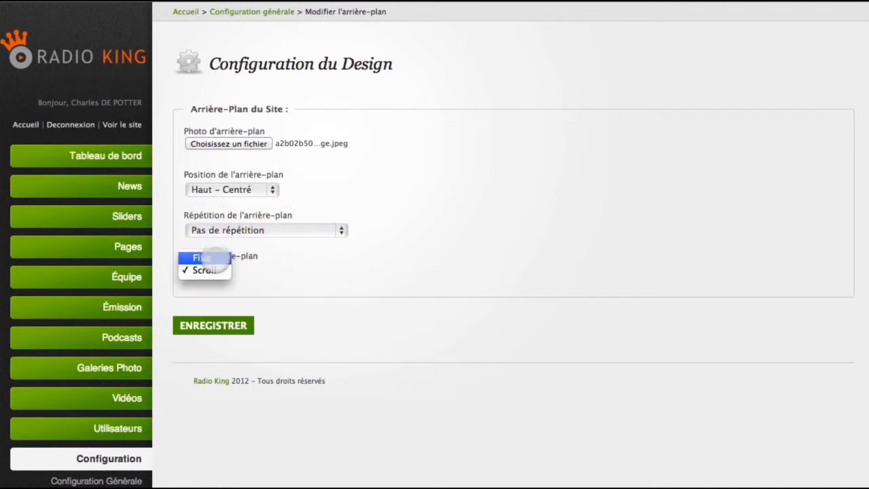
left_click(203, 258)
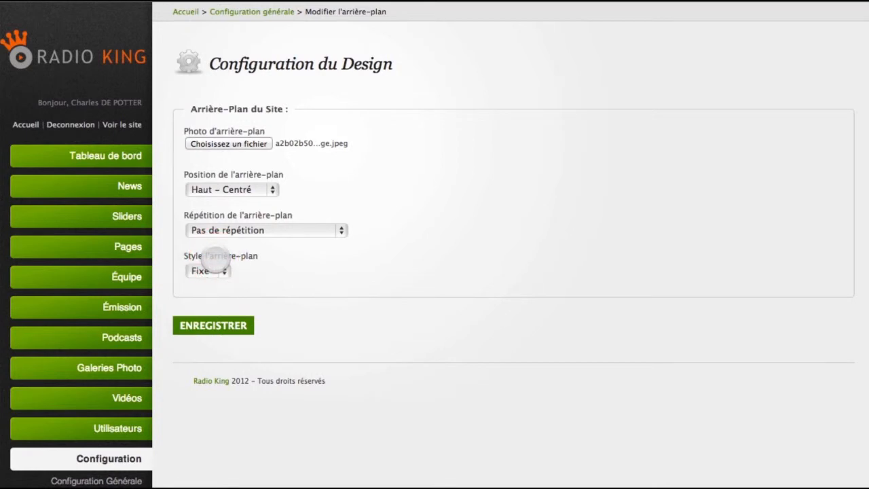
left_click(212, 325)
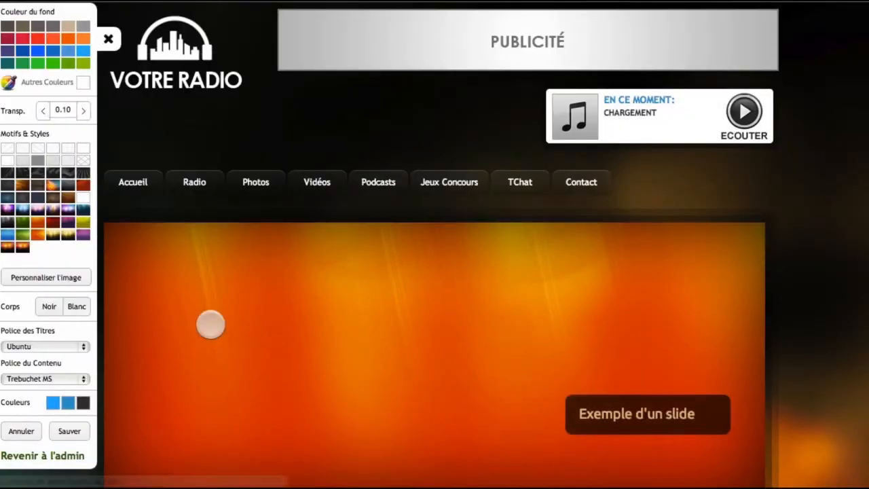
- Hide the design panel and check how the custom background looks down the page to the footer
left_click(109, 39)
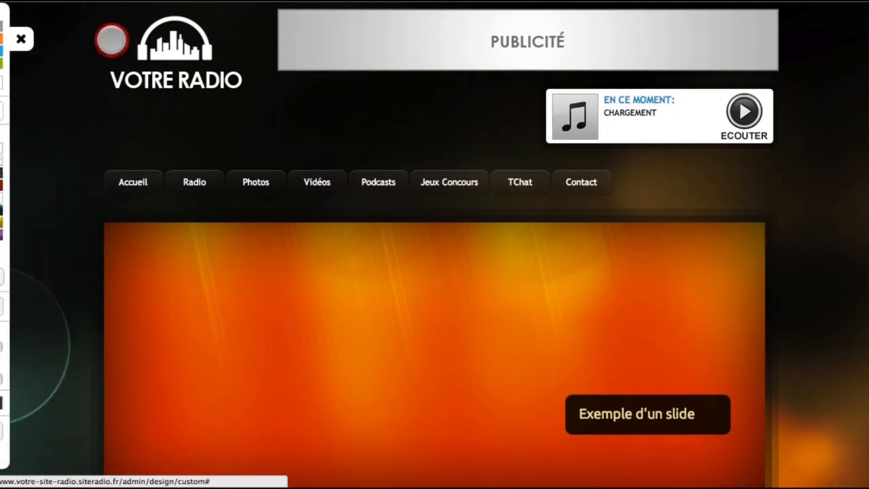
scroll(82, 89, "down", 6)
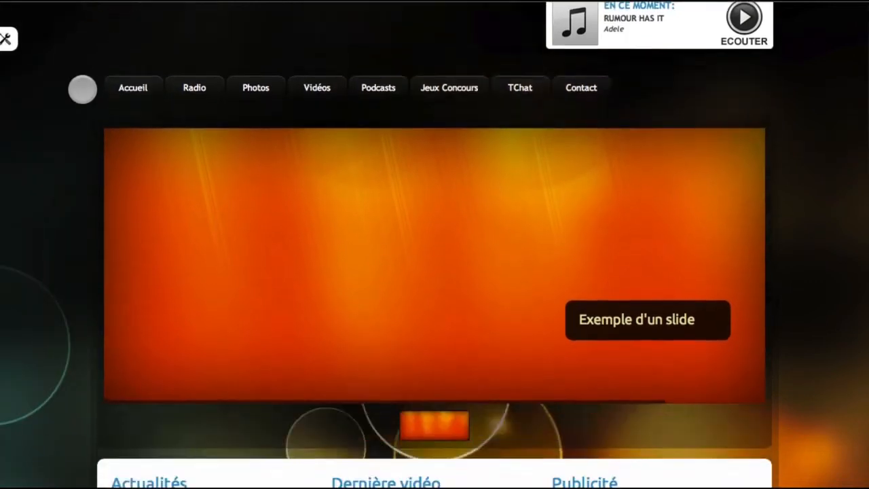
scroll(82, 89, "down", 10)
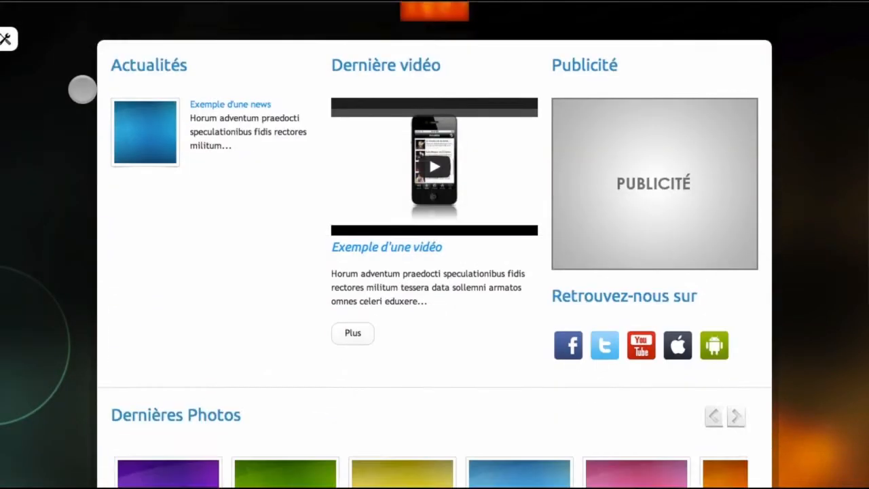
scroll(82, 89, "down", 2)
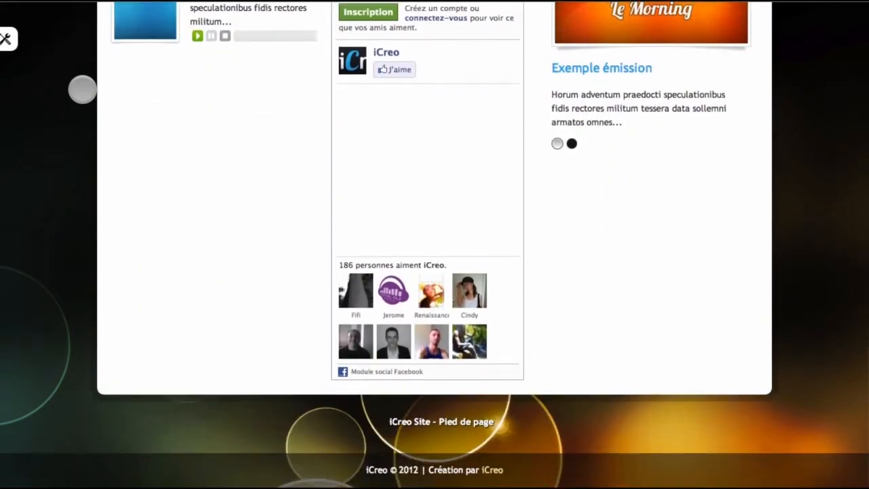
- Return to the custom background image settings and choose the c8f8cf62… JPEG from the video folder as the background photo
scroll(82, 89, "up", 5)
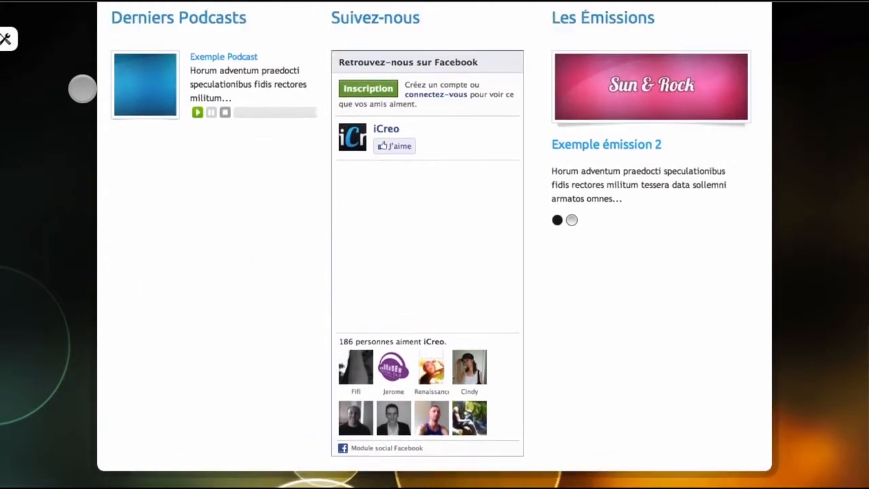
scroll(82, 89, "up", 10)
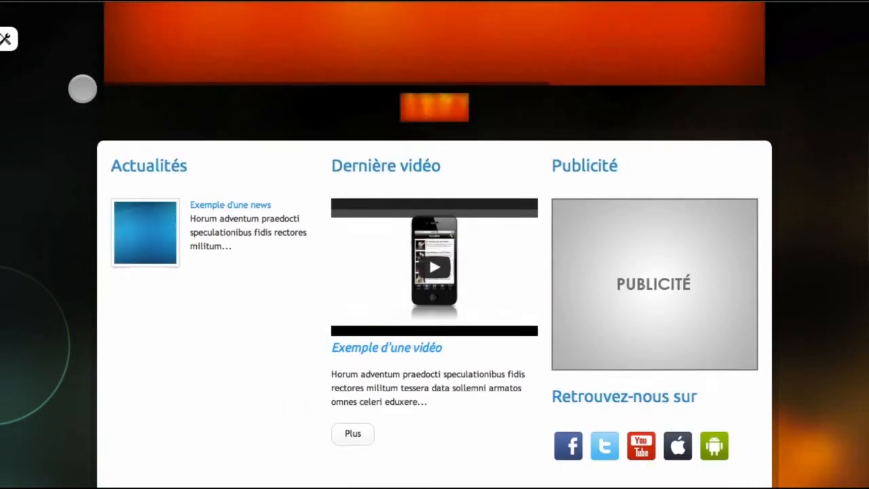
scroll(82, 89, "up", 1)
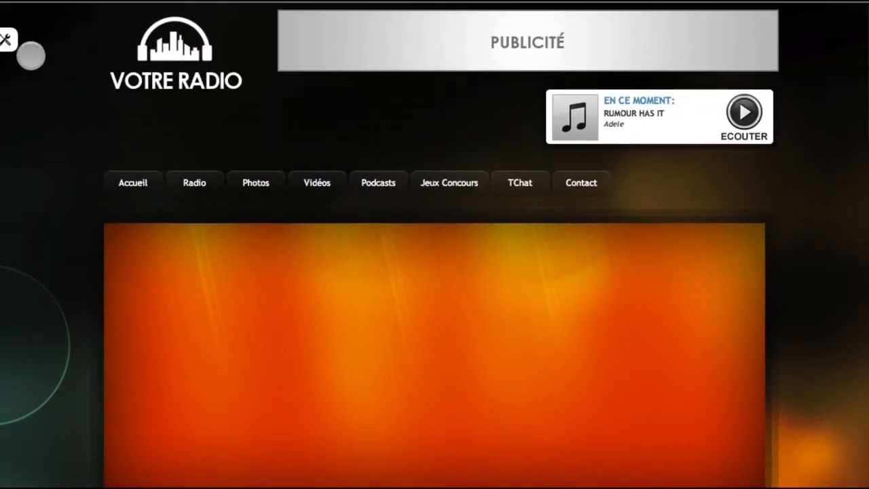
left_click(8, 38)
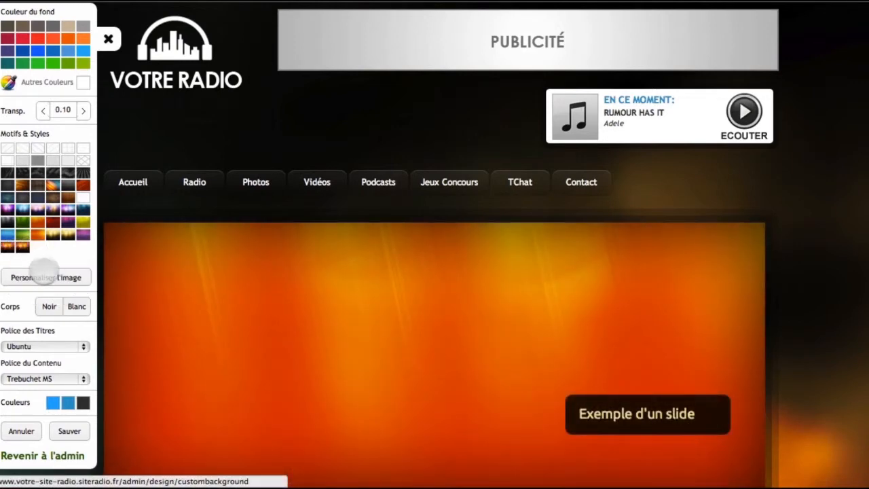
left_click(43, 277)
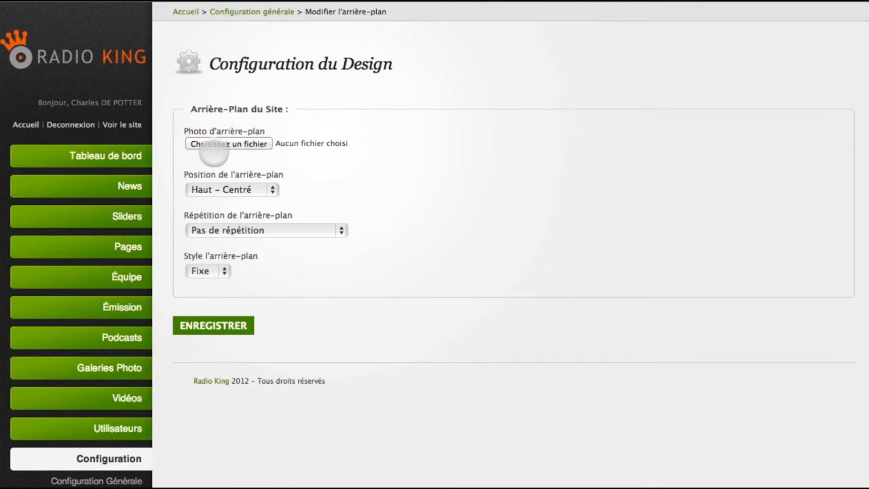
left_click(249, 145)
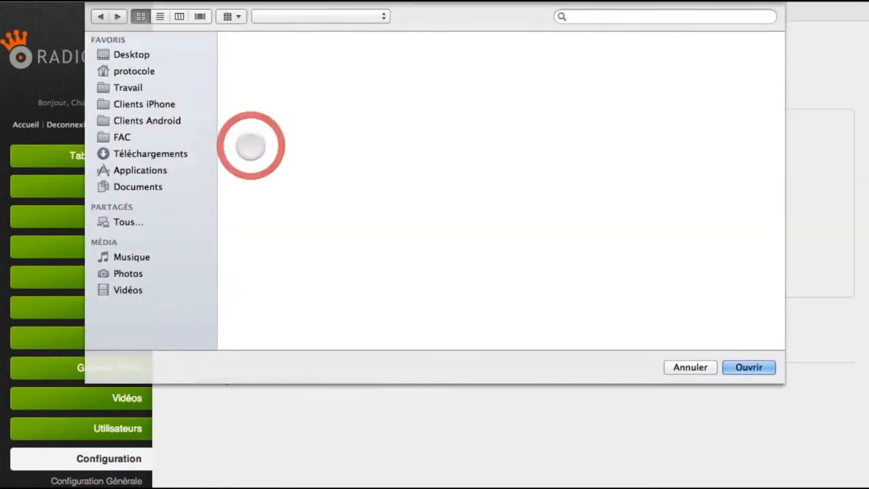
left_click(358, 59)
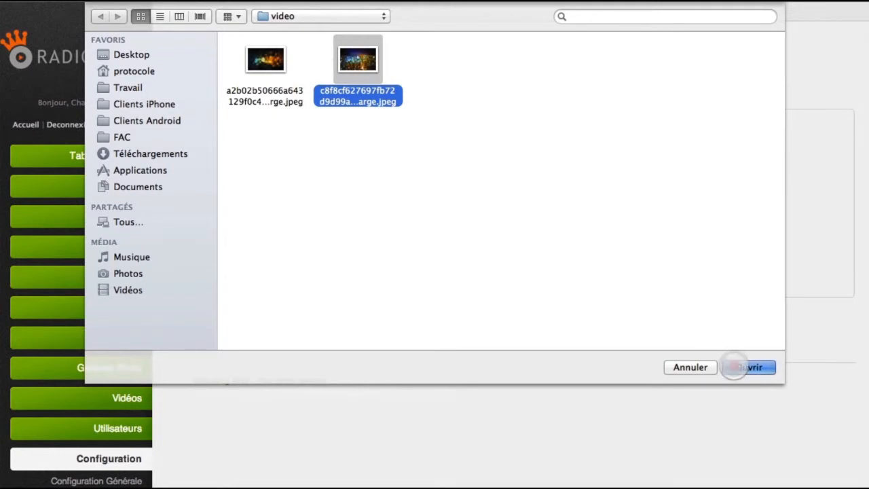
left_click(734, 368)
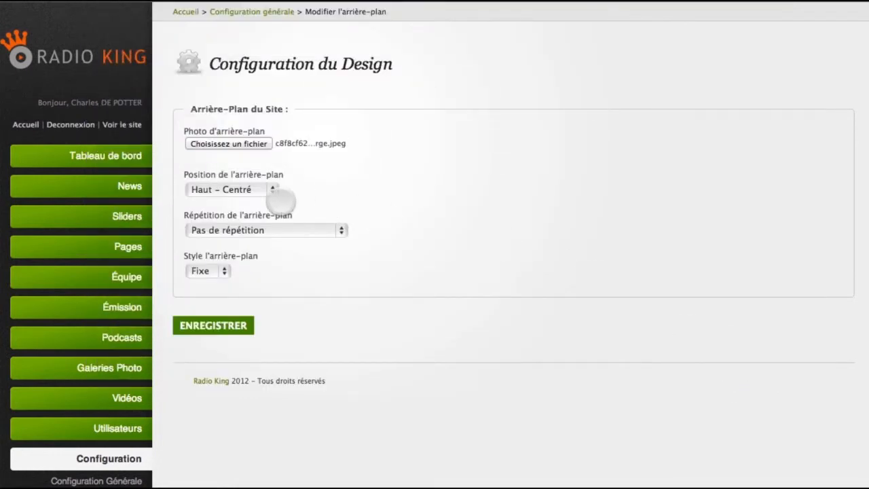
- Keep the background position at Haut - Centré and Pas de répétition, change its style to Scroll, and save the settings
left_click(268, 231)
left_click(267, 231)
left_click(244, 189)
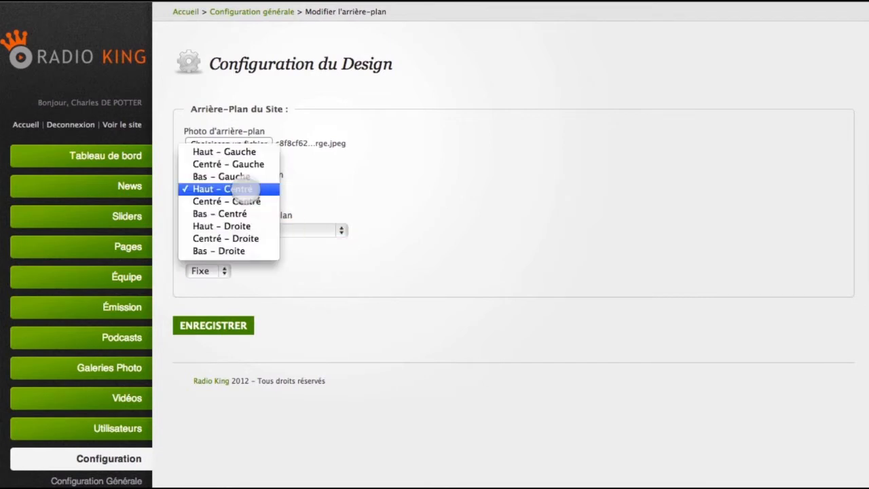
left_click(238, 189)
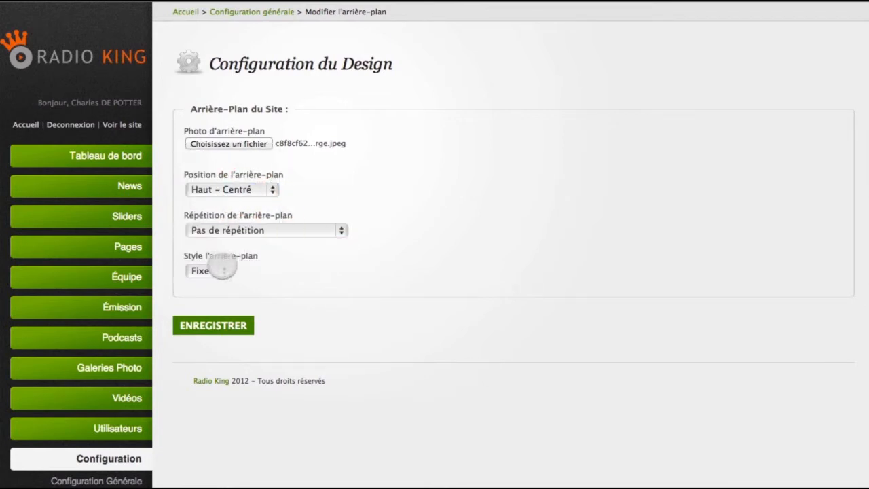
left_click(224, 272)
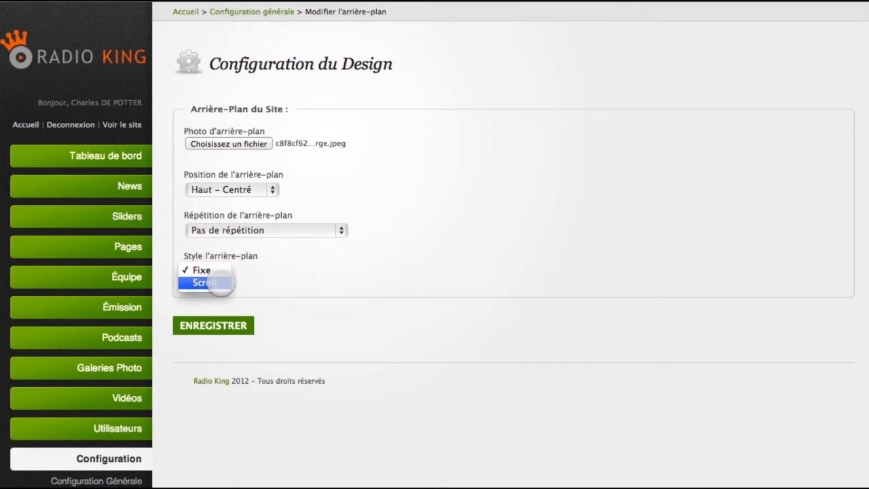
left_click(218, 284)
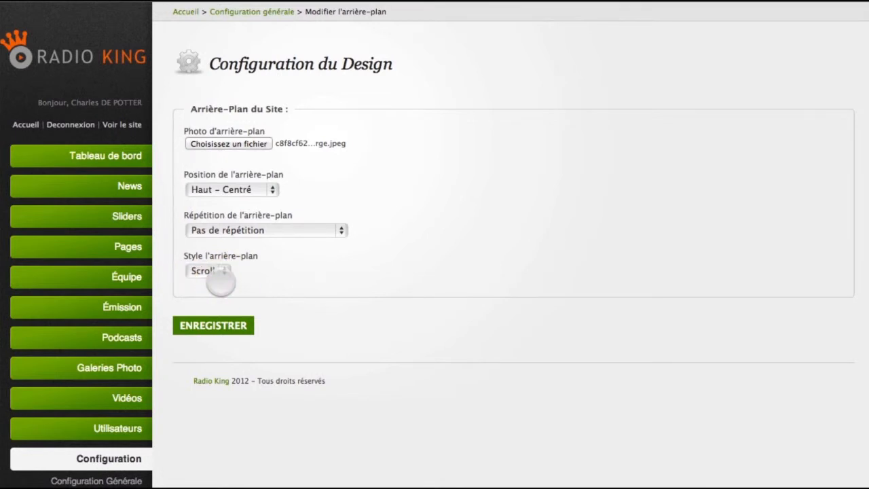
left_click(210, 325)
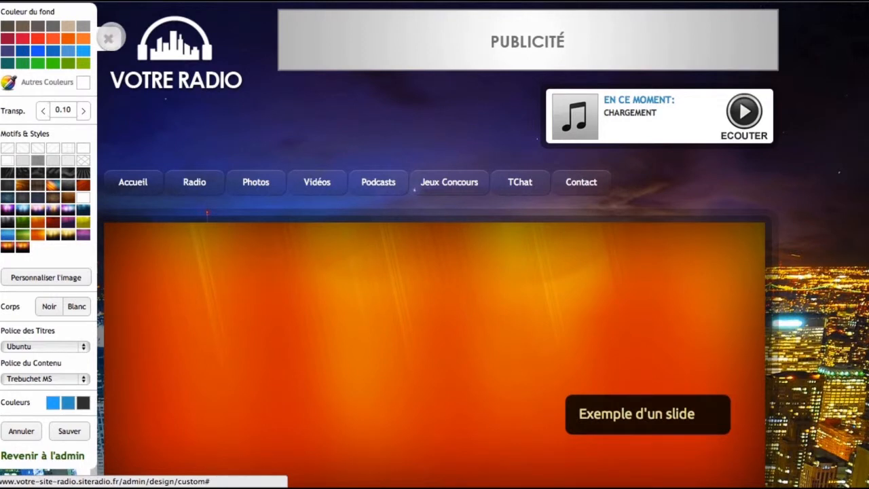
- Hide the design panel and examine how the scrolling city background behaves from the header down to the footer and back
left_click(108, 38)
scroll(51, 113, "down", 5)
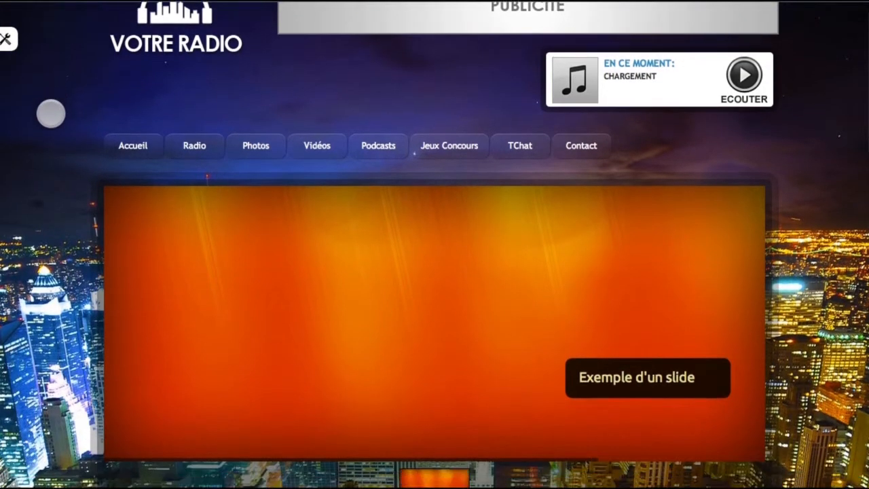
scroll(51, 113, "down", 7)
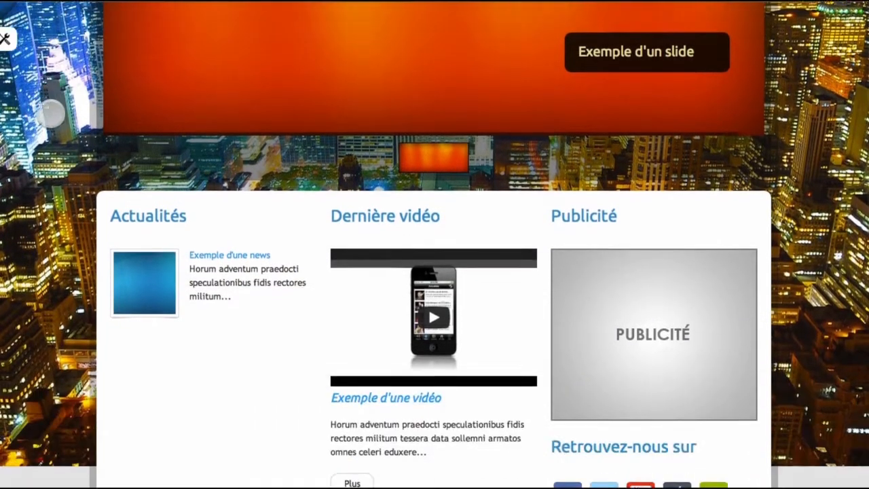
scroll(51, 114, "down", 14)
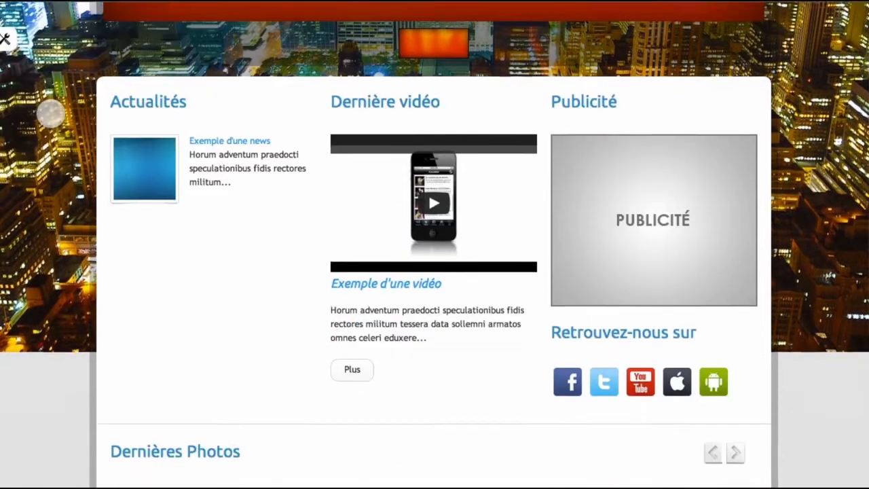
scroll(51, 114, "down", 9)
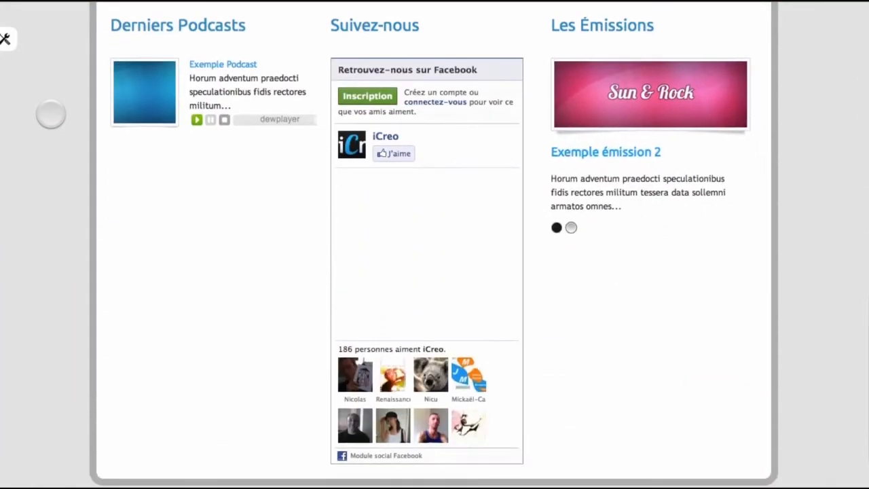
scroll(51, 114, "up", 11)
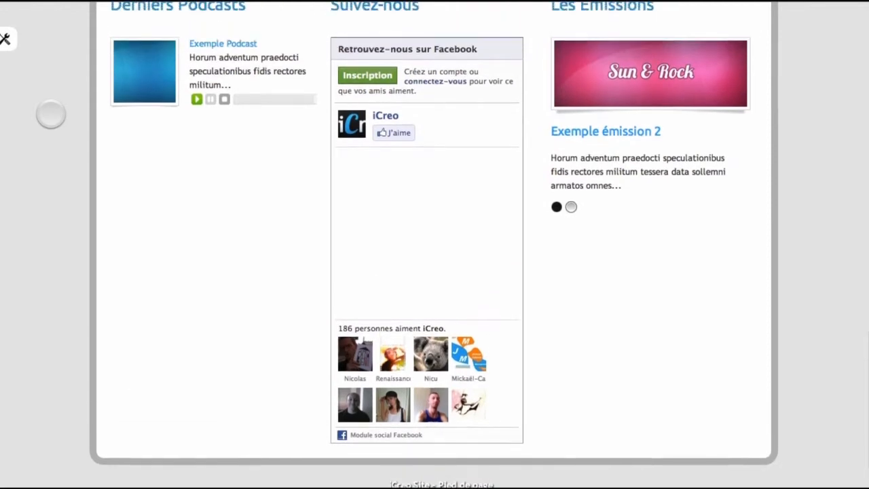
scroll(51, 114, "up", 10)
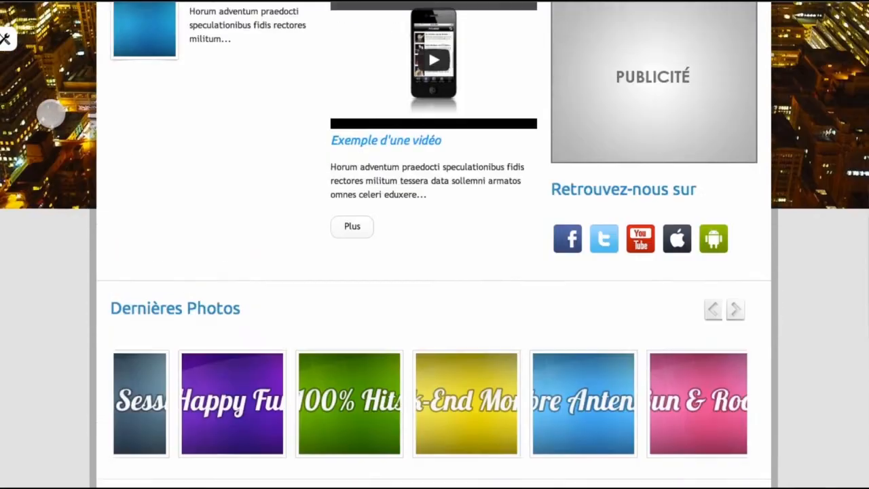
scroll(51, 114, "up", 7)
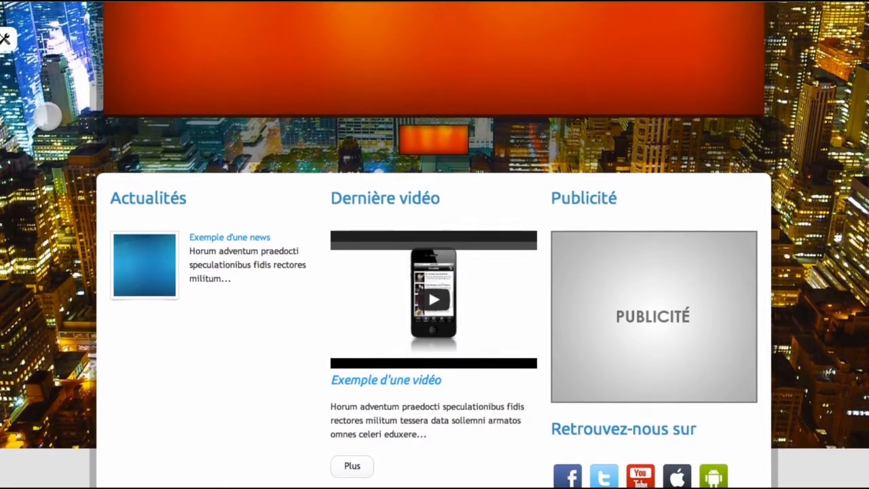
scroll(46, 117, "up", 8)
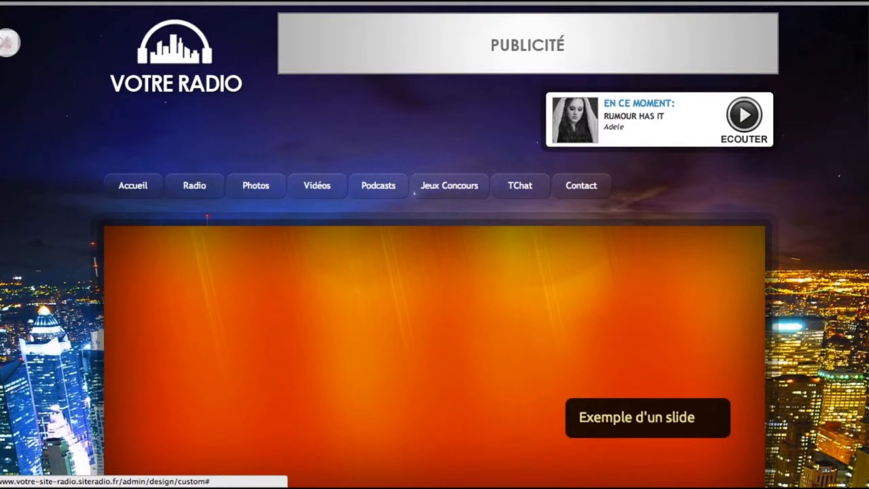
- Show the design panel again, try the red light-curtain image, and apply the green one as the site background
left_click(8, 42)
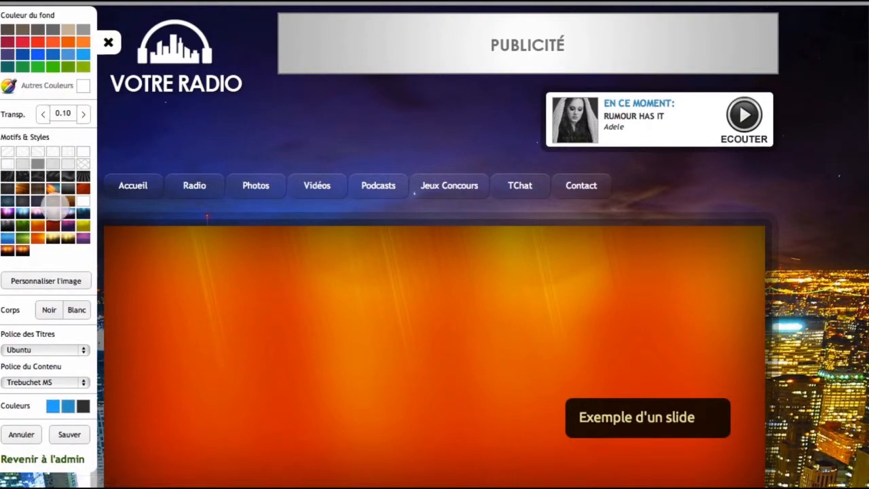
left_click(53, 220)
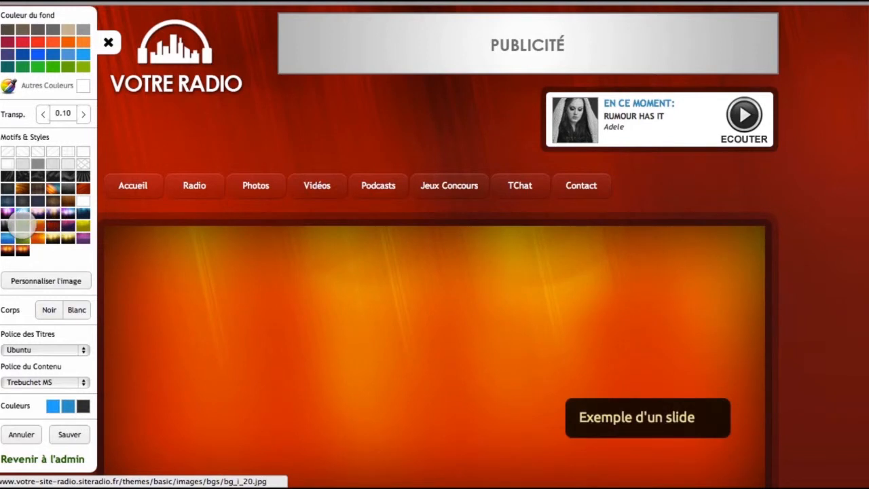
left_click(23, 224)
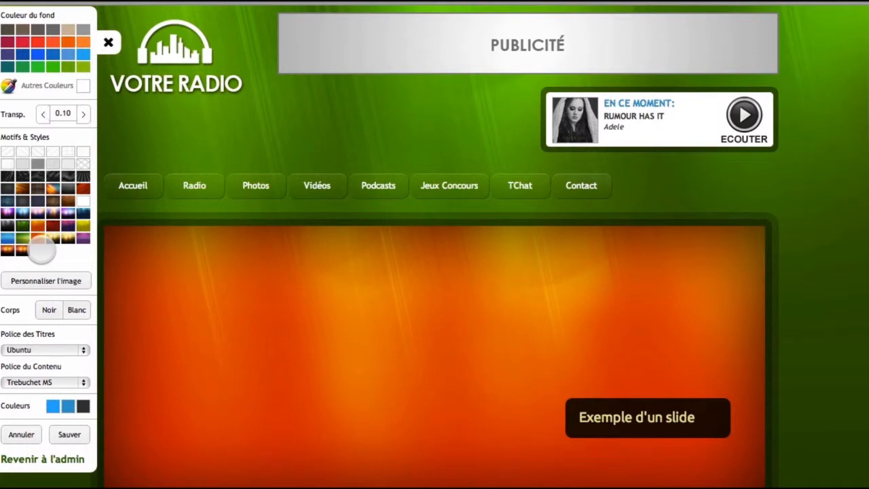
- Try the Noir body style on the page content and switch the body back to Blanc
scroll(193, 252, "down", 3)
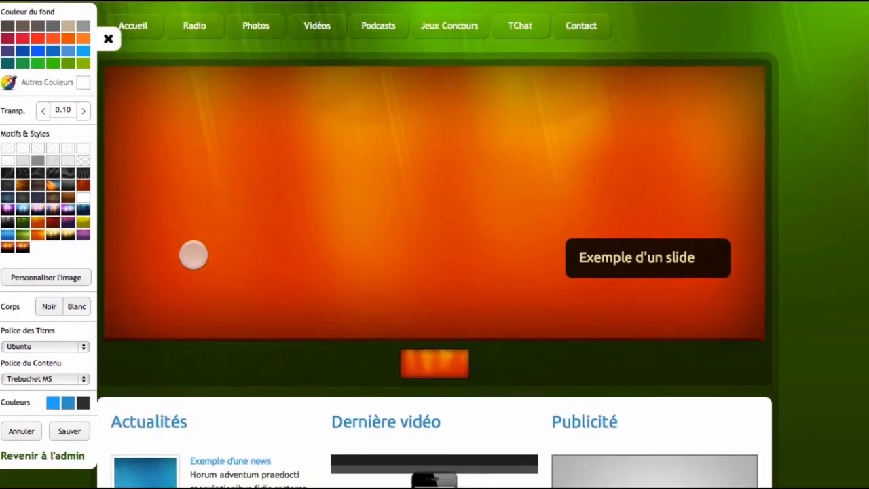
scroll(194, 255, "down", 4)
scroll(193, 255, "down", 3)
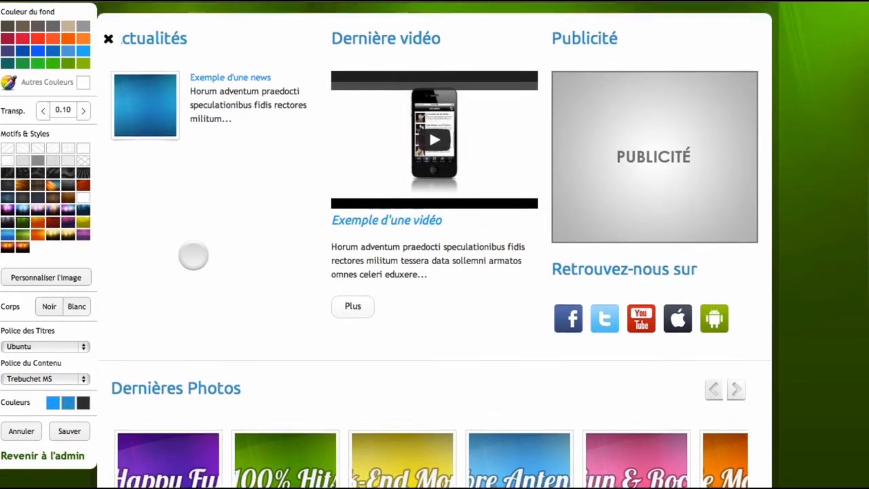
scroll(193, 255, "up", 1)
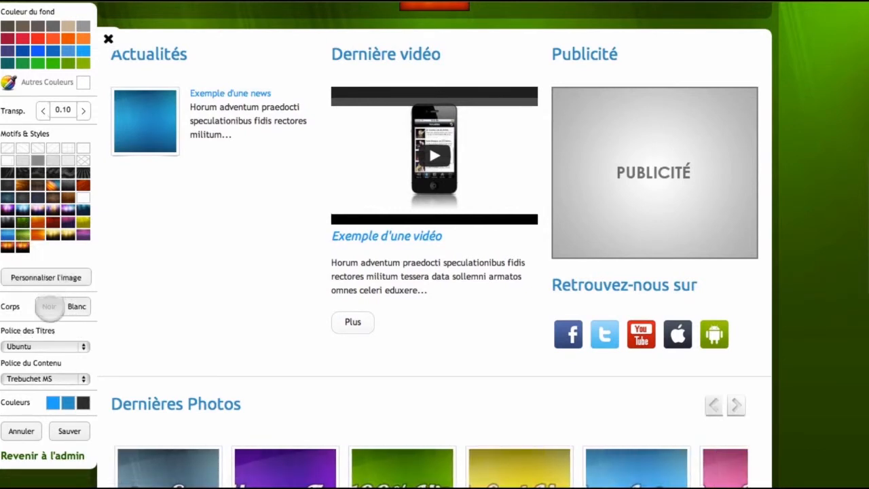
left_click(49, 306)
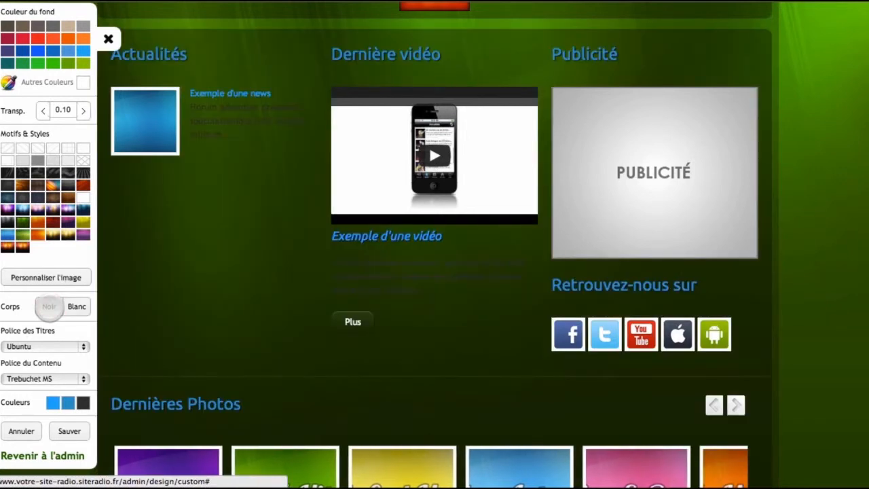
left_click(76, 306)
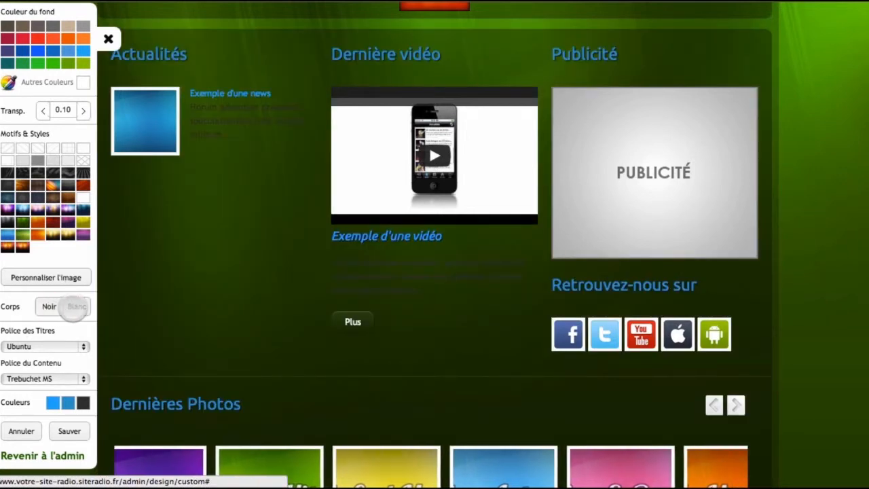
left_click(74, 306)
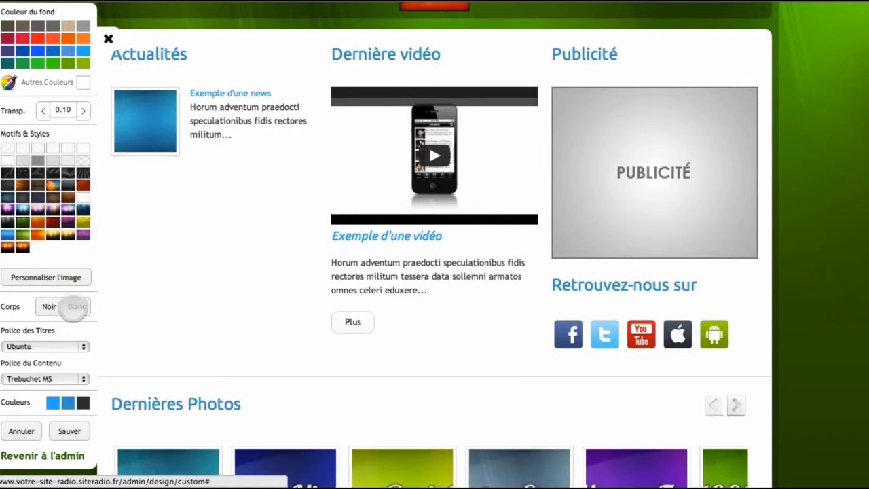
- Set the font of the page titles to Pacifico, with the podcast and show sections in view
scroll(26, 299, "down", 2)
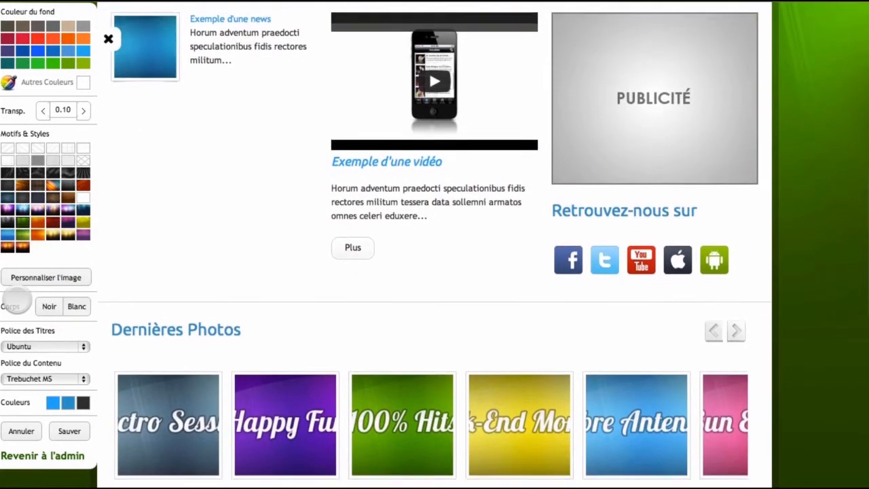
scroll(205, 279, "down", 5)
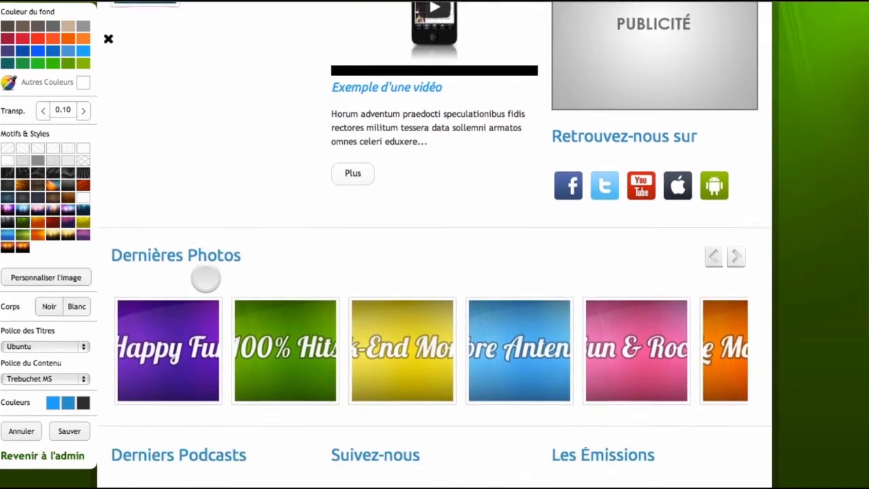
scroll(205, 277, "down", 4)
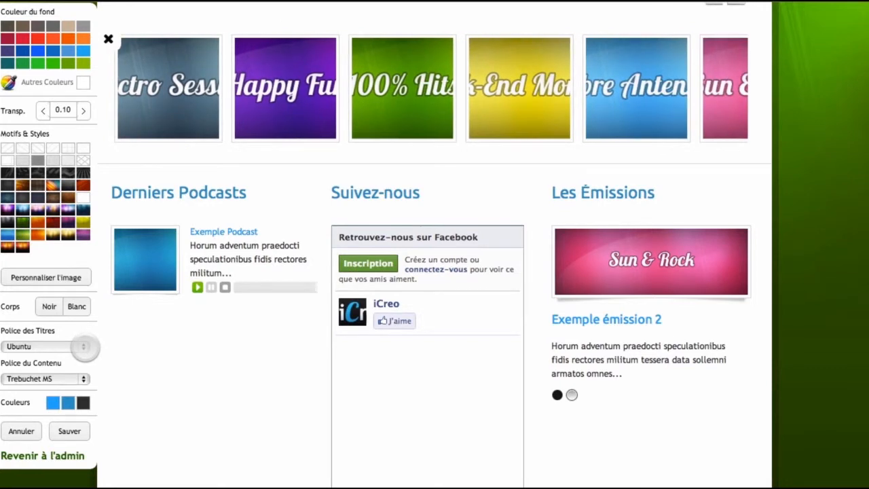
left_click(83, 347)
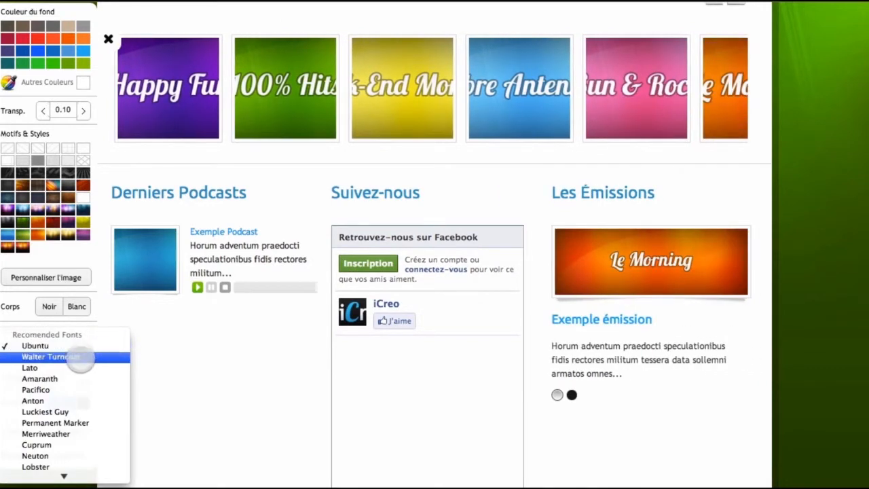
left_click(65, 389)
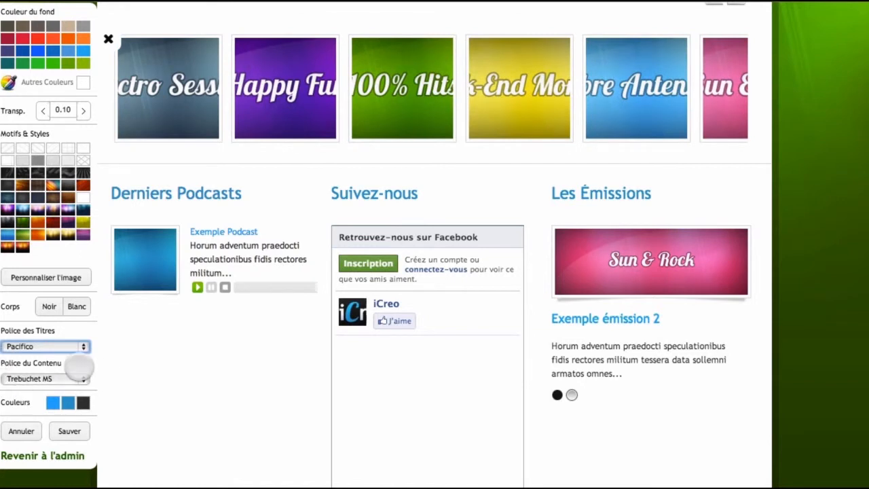
- Set the content font to Arial and change the item title and link colour to green #15b027
left_click(76, 378)
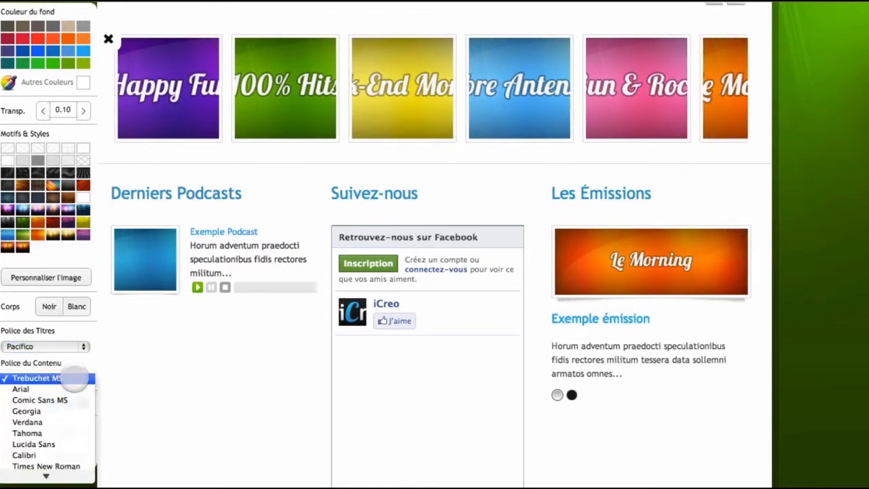
left_click(63, 388)
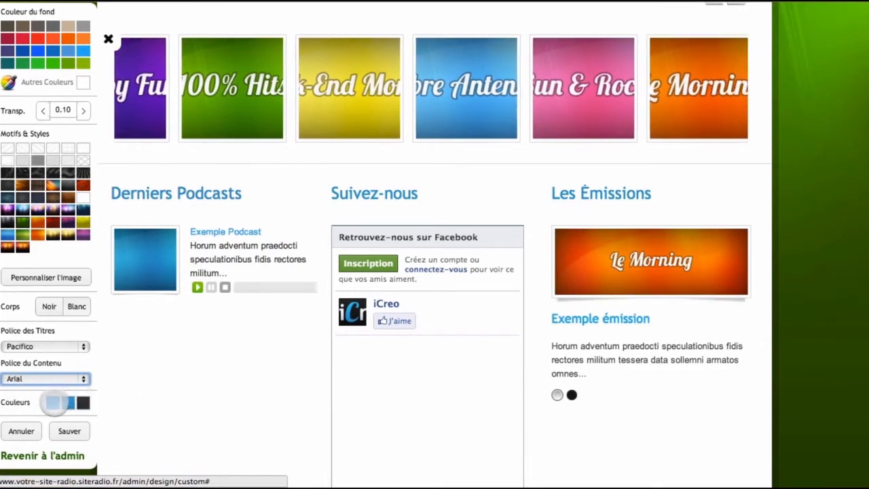
left_click(53, 402)
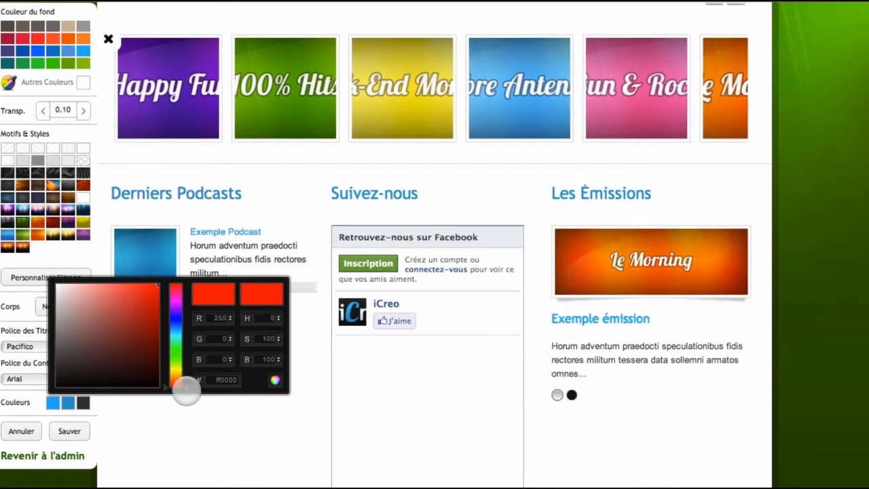
left_click_drag(186, 382, 178, 348)
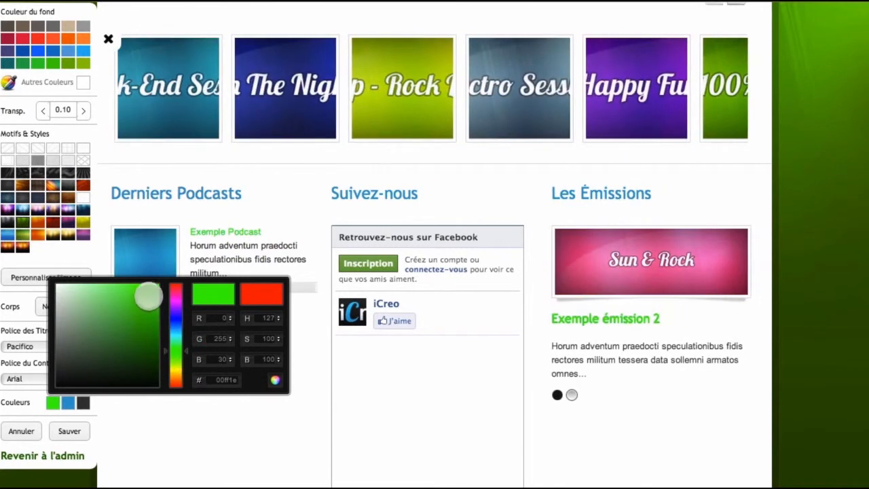
mouse_move(148, 293)
left_mouse_down()
mouse_move(123, 329)
mouse_move(145, 332)
mouse_move(151, 312)
left_mouse_up()
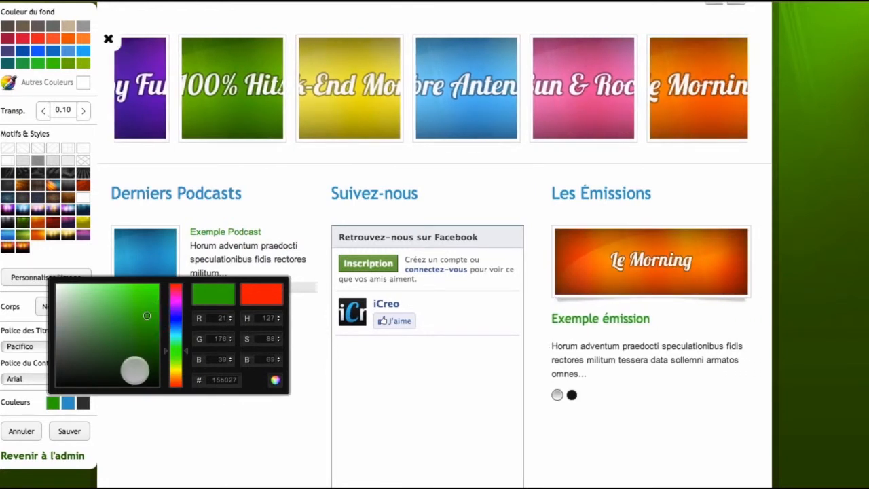
left_click(130, 418)
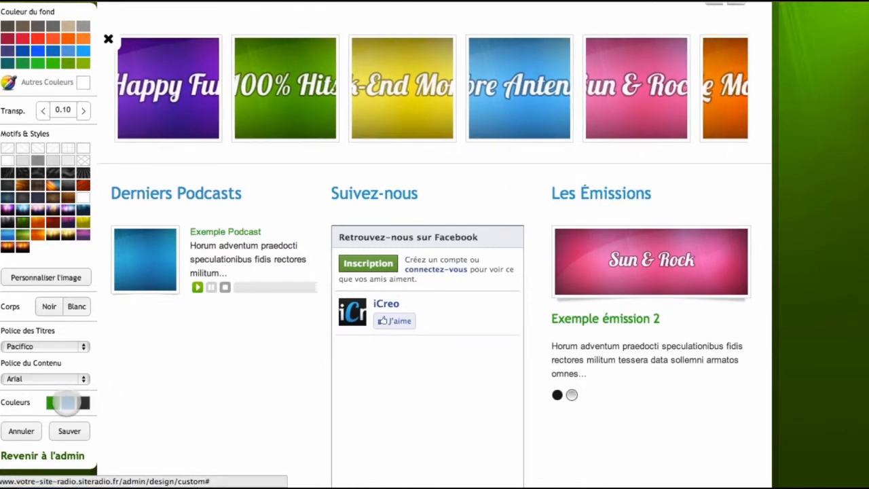
- Change the colour of the section headings, such as Derniers Podcasts and Suivez-nous, to grey-green #4fad83
left_click(68, 403)
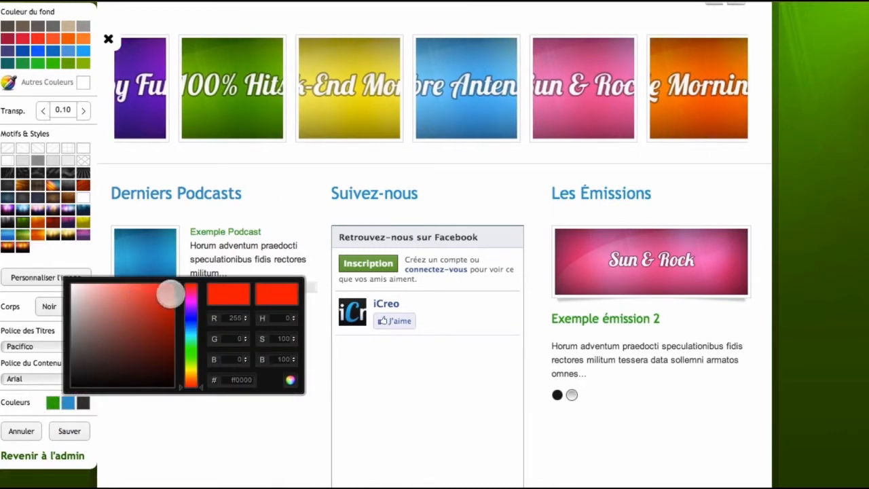
mouse_move(188, 350)
left_mouse_down()
mouse_move(188, 361)
mouse_move(188, 344)
left_mouse_up()
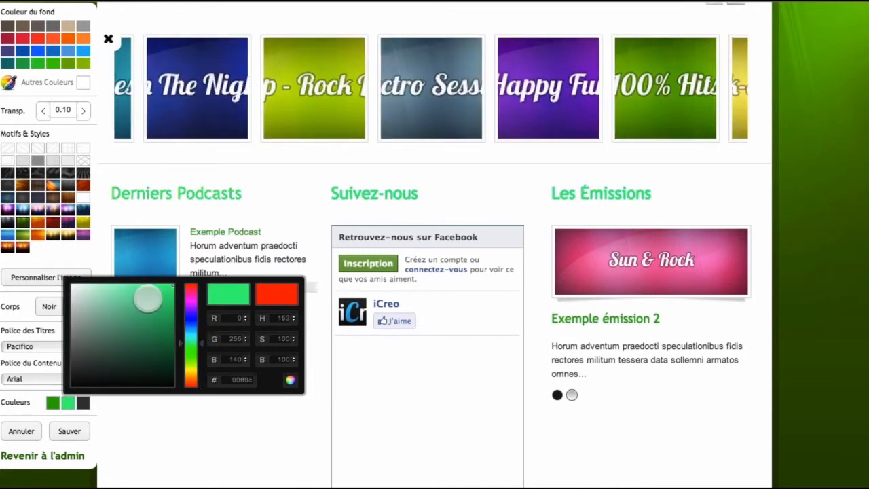
left_click_drag(161, 296, 127, 317)
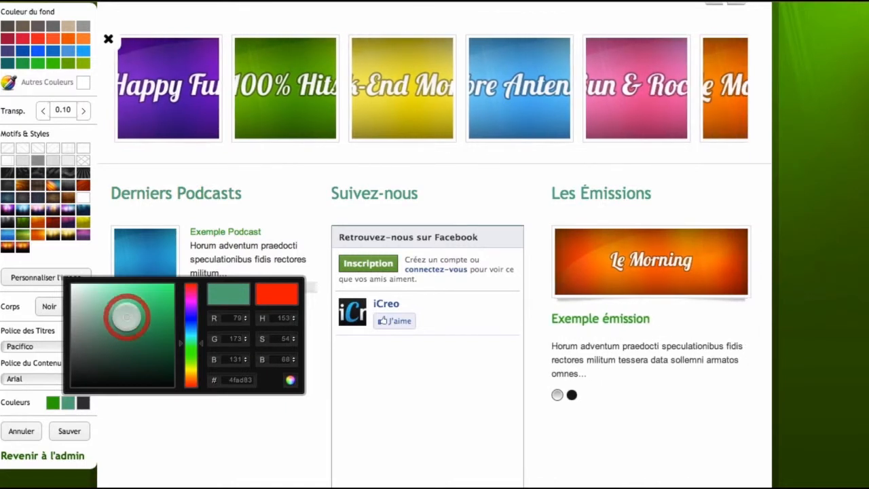
left_click(124, 413)
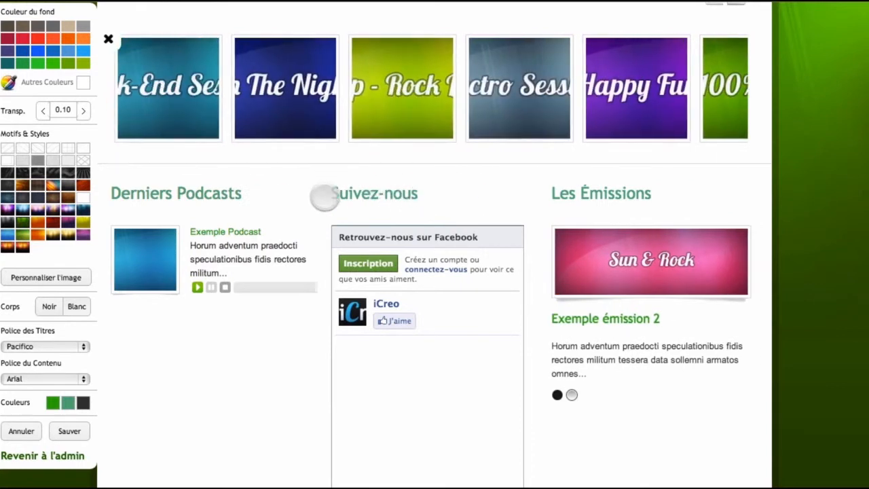
- Review the heading colours across the page and set the body text colour to grey #7a7a7a
scroll(311, 219, "up", 5)
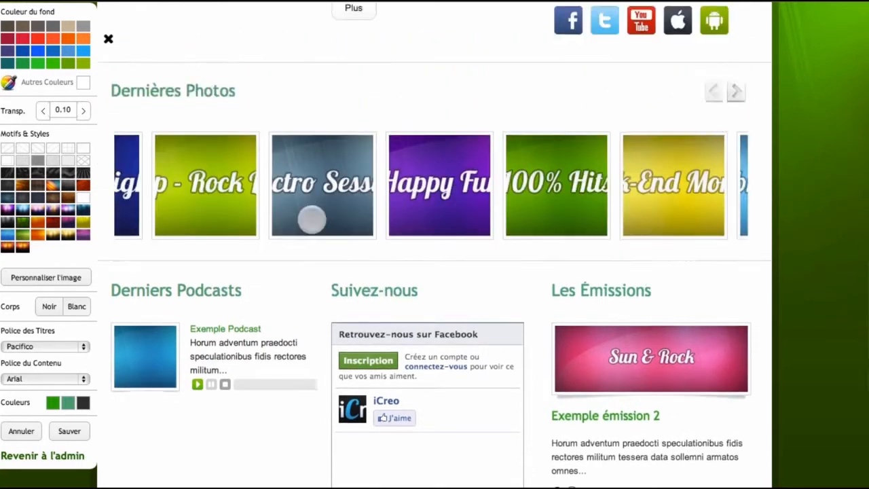
scroll(223, 188, "up", 5)
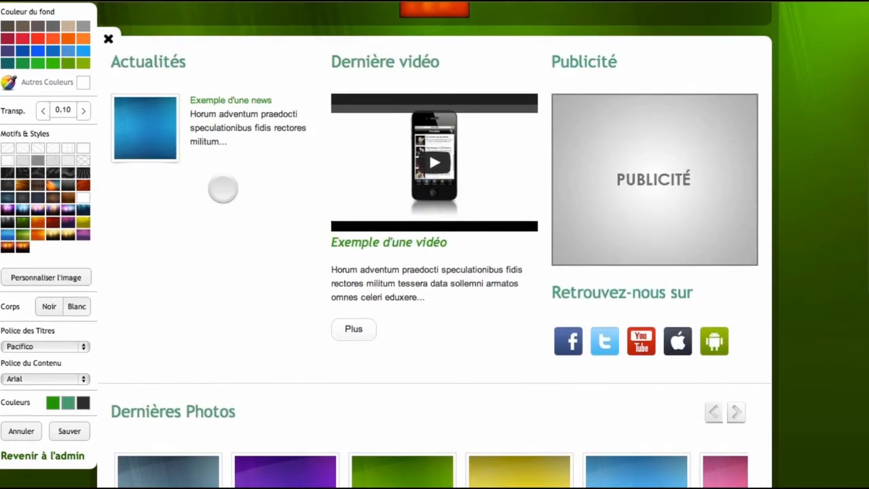
scroll(223, 189, "down", 2)
scroll(222, 188, "down", 10)
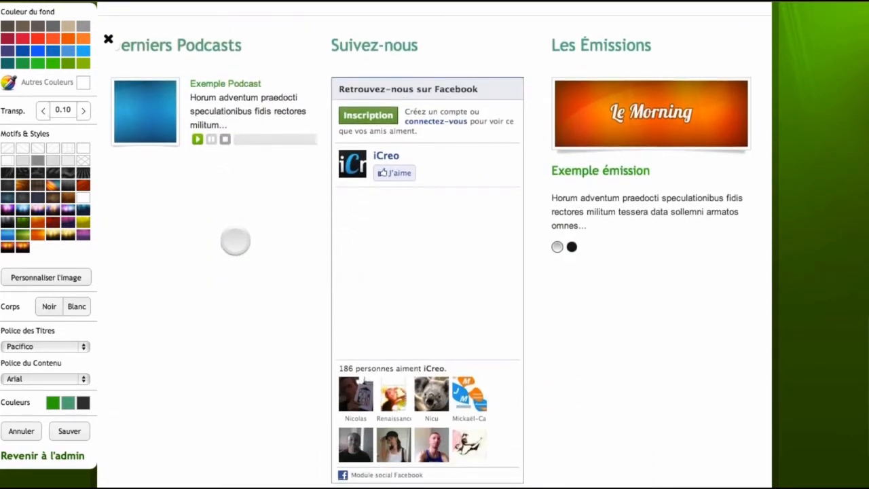
left_click(82, 404)
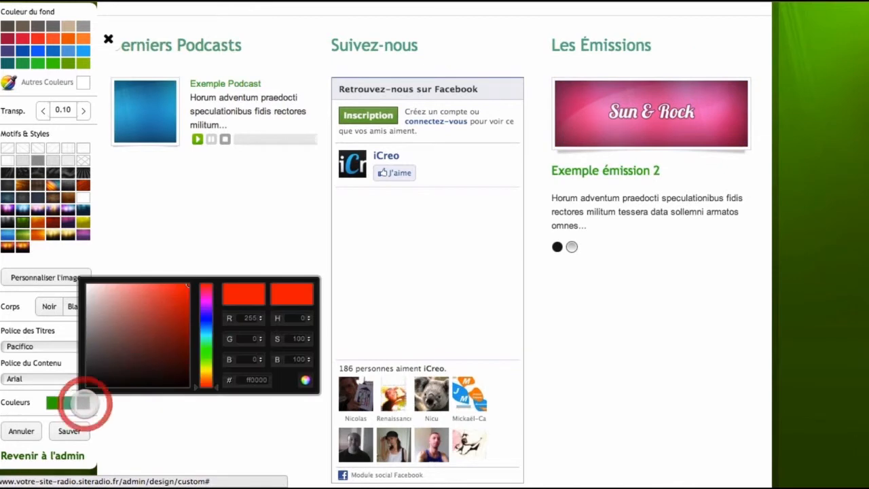
mouse_move(208, 380)
left_mouse_down()
mouse_move(202, 328)
mouse_move(198, 372)
left_mouse_up()
mouse_move(106, 377)
left_mouse_down()
mouse_move(87, 389)
mouse_move(99, 365)
mouse_move(84, 337)
left_mouse_up()
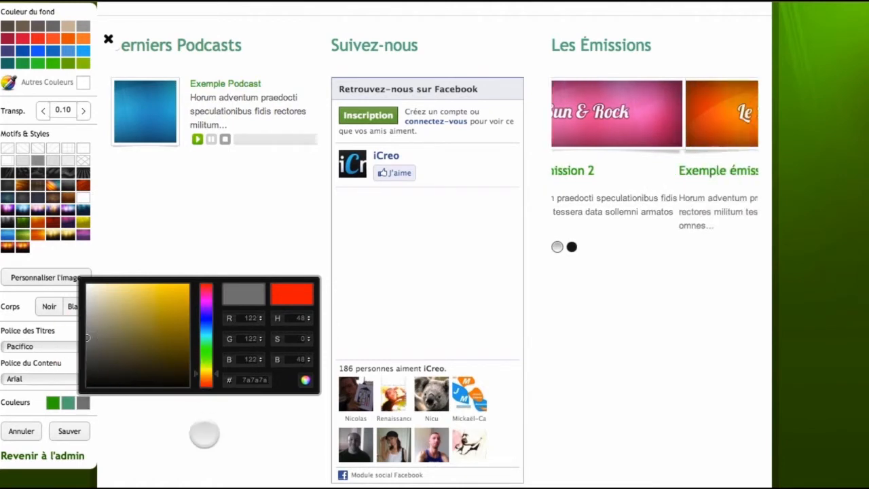
left_click(195, 446)
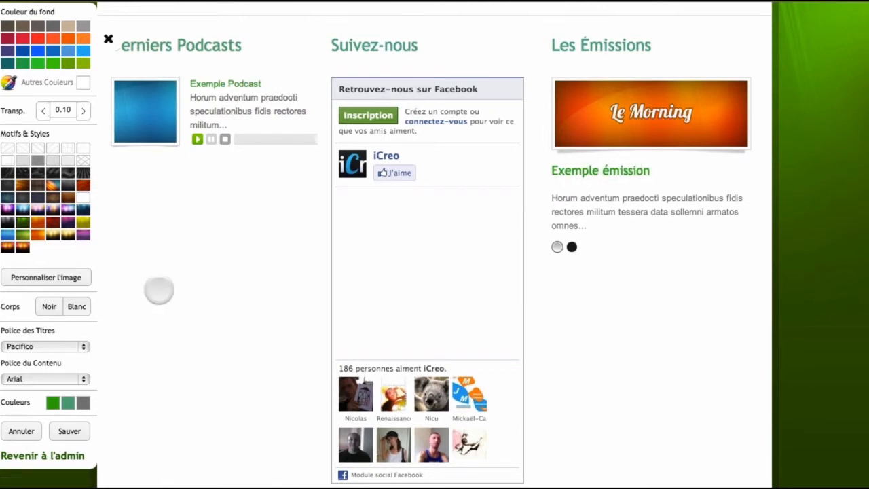
- Check the page from footer to header, save the customized design, and return to the admin area
scroll(150, 301, "down", 2)
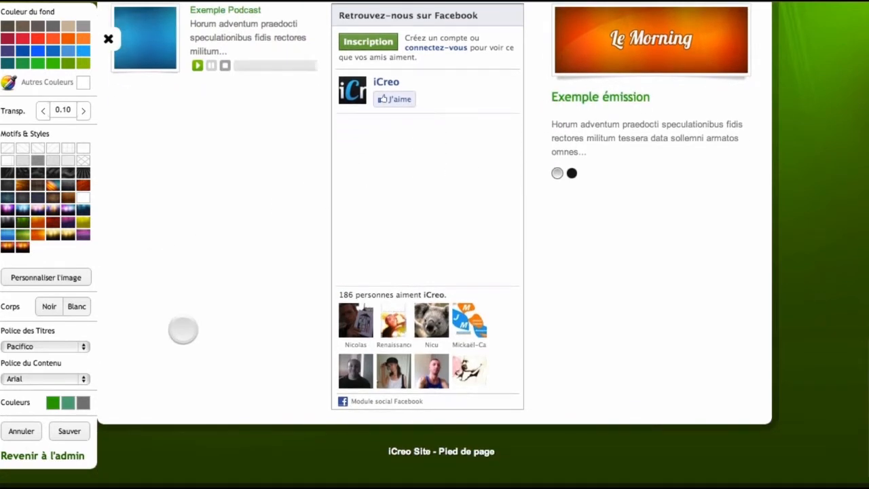
scroll(183, 331, "up", 5)
scroll(183, 330, "up", 15)
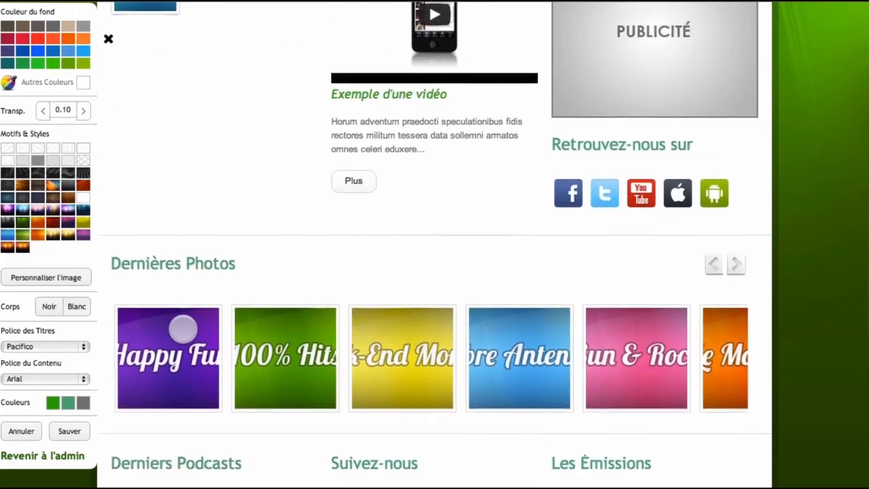
scroll(183, 330, "up", 4)
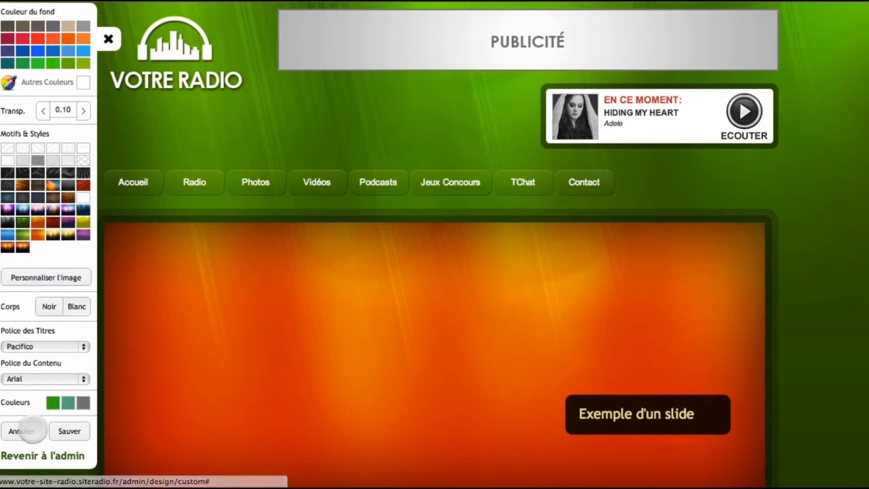
left_click(70, 431)
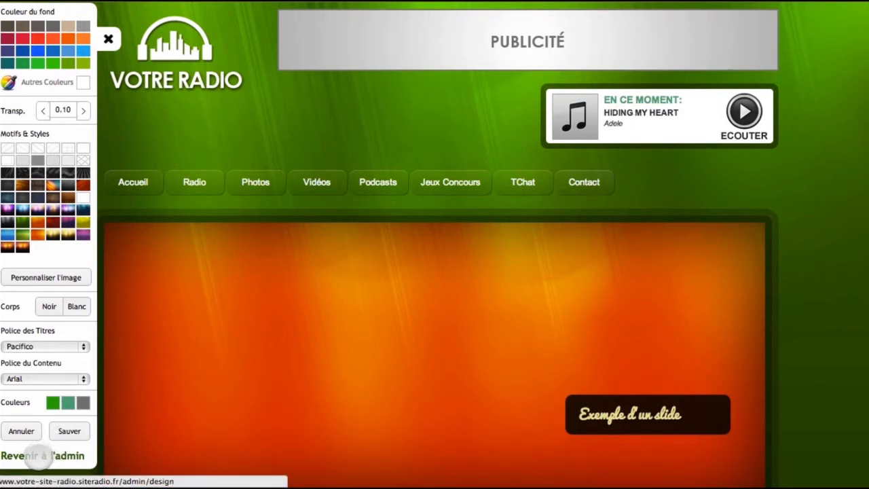
left_click(39, 455)
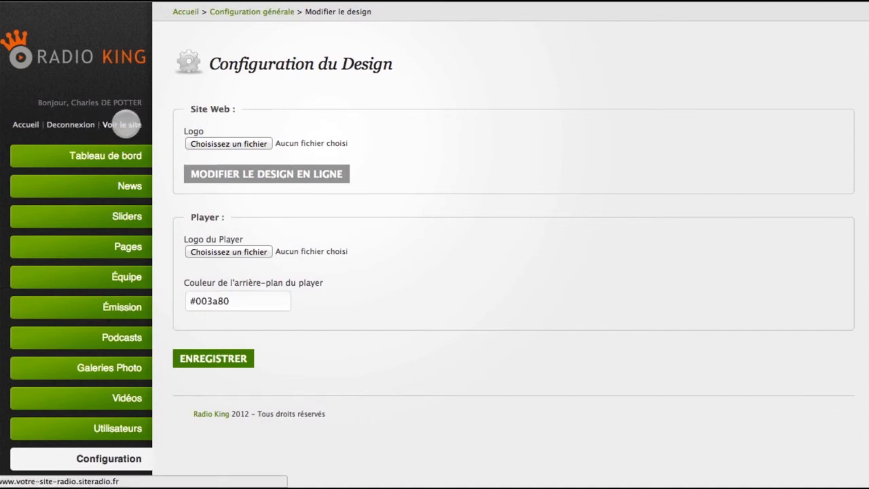
- Open the public site from the admin area and examine the saved fonts, colours and background down to the footer
left_click(123, 124)
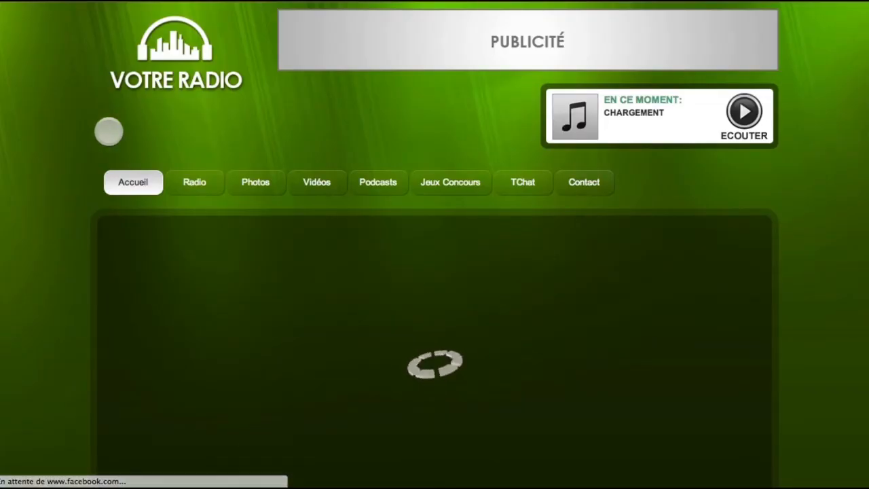
scroll(67, 145, "down", 5)
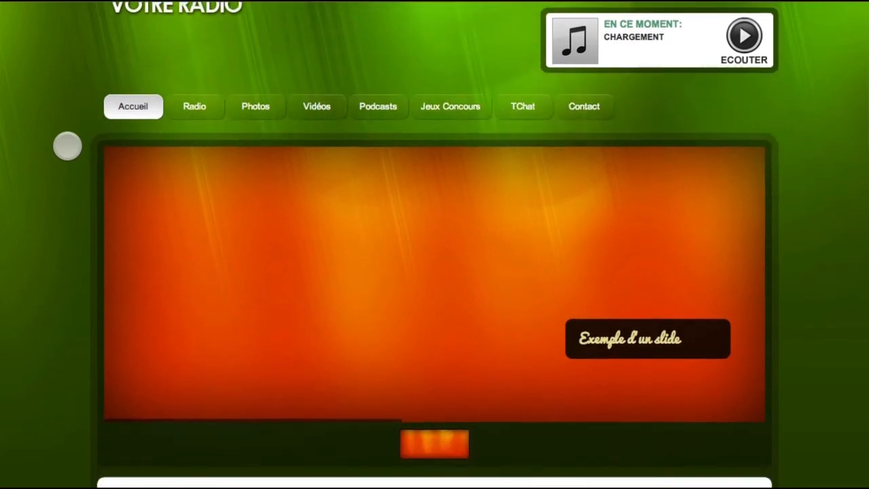
scroll(68, 146, "down", 4)
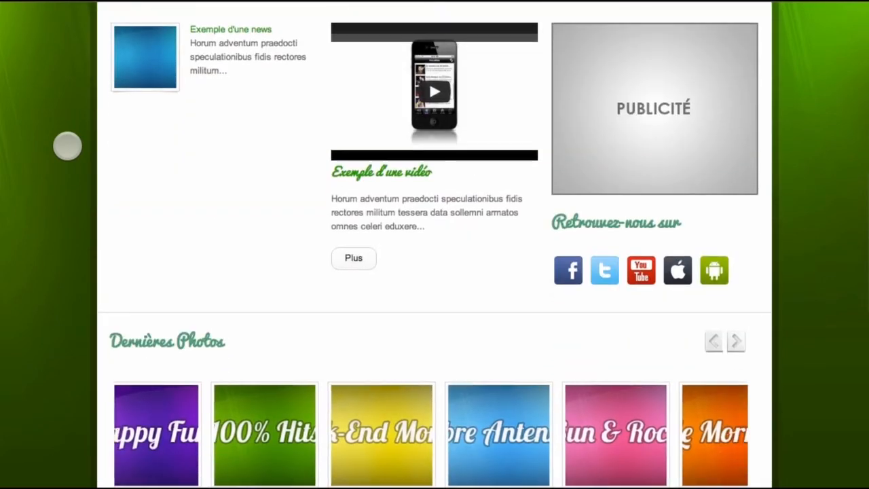
scroll(67, 145, "down", 2)
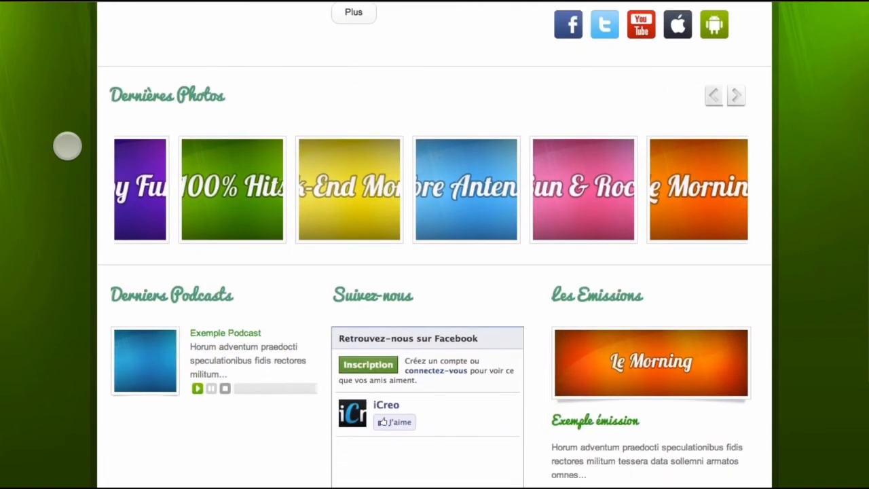
scroll(67, 146, "down", 5)
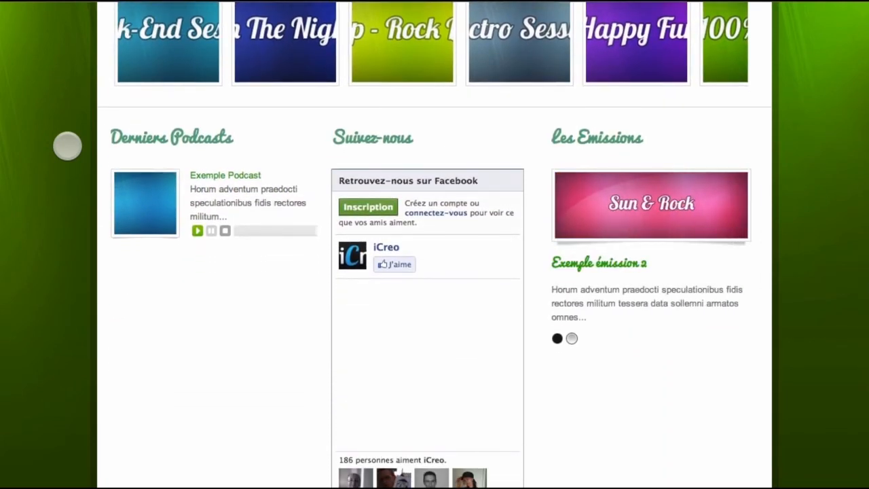
scroll(67, 146, "down", 6)
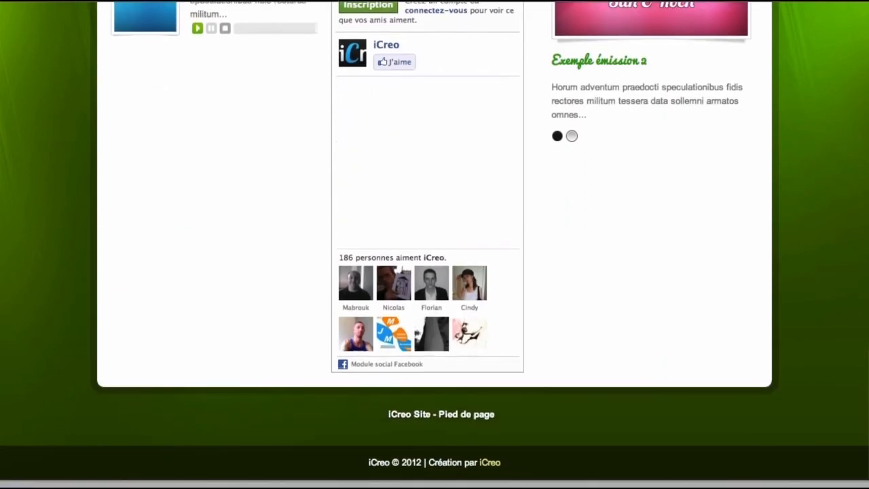